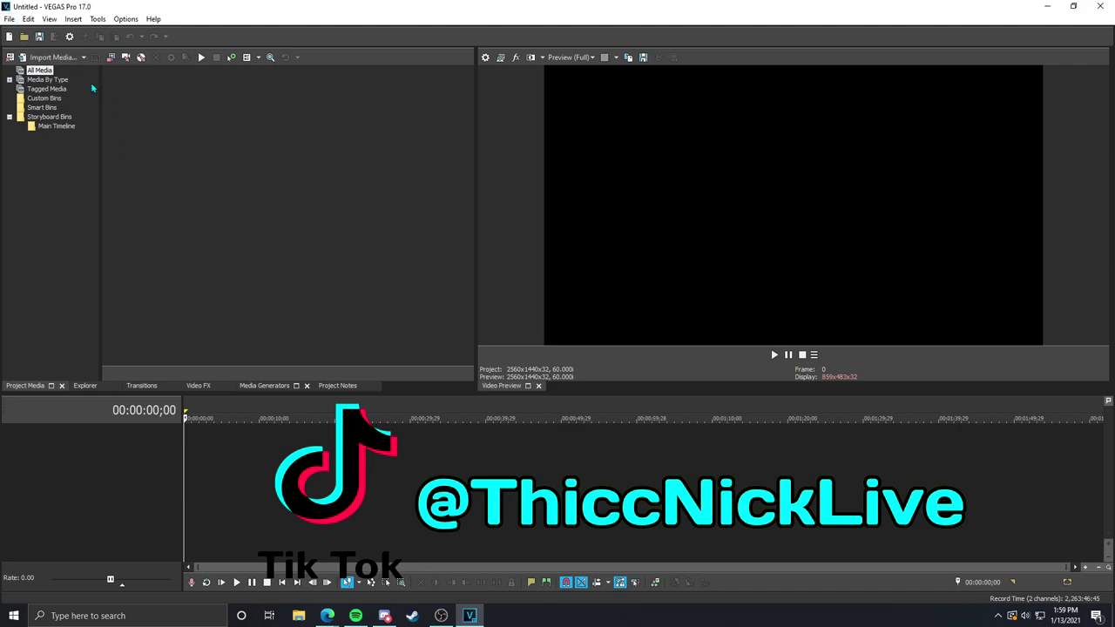
- Create a new project from the 'tik tok' template (1080x1920, 59.940 fps), without making it the default
click(8, 19)
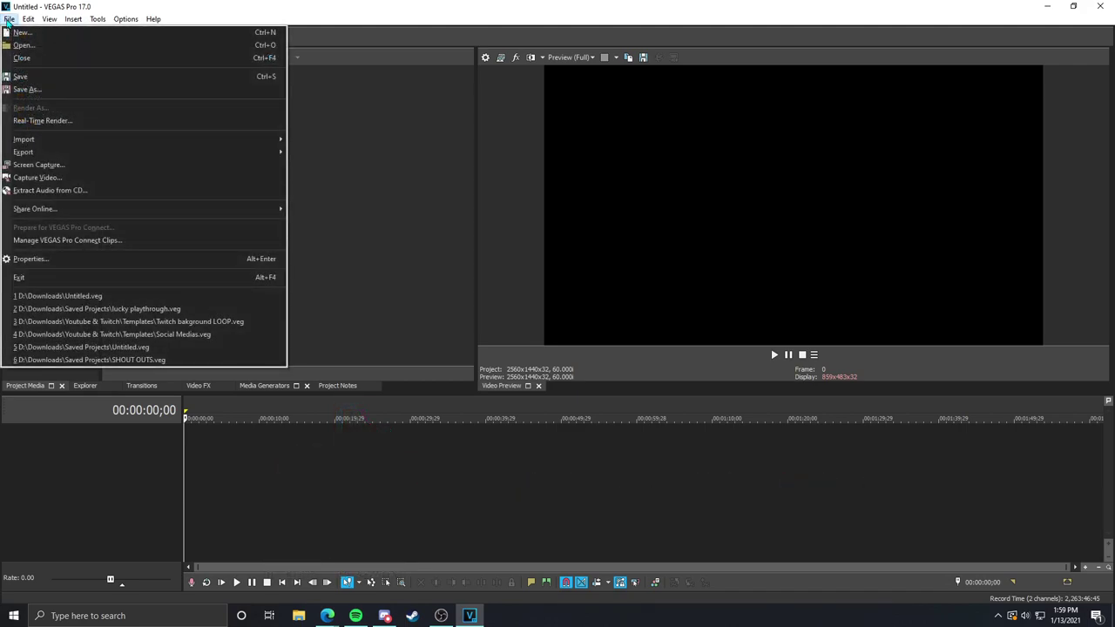
click(21, 32)
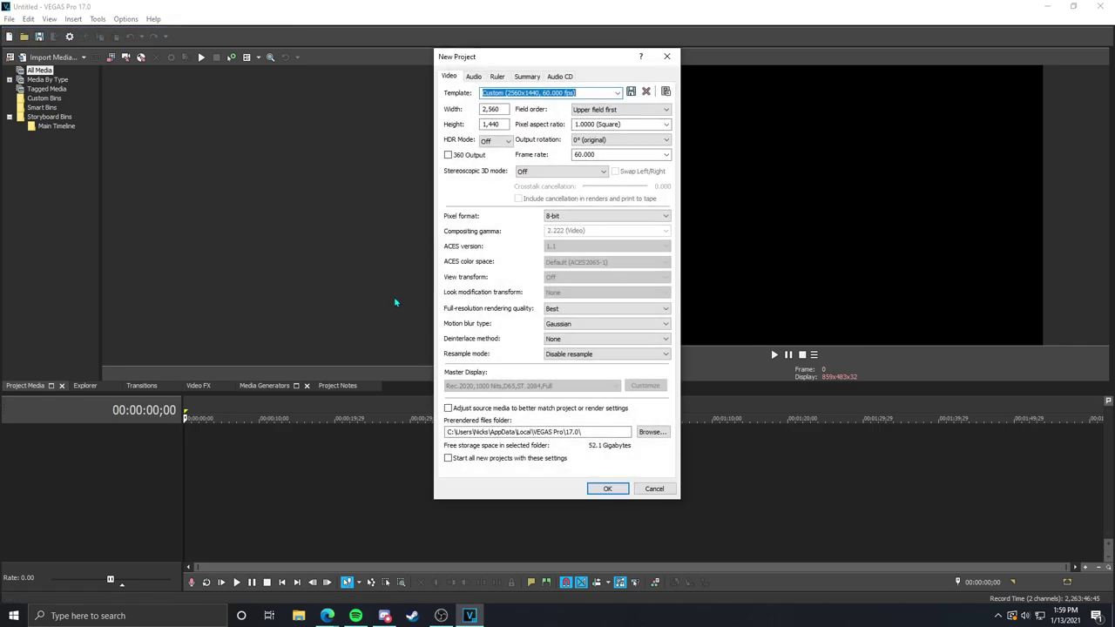
click(617, 93)
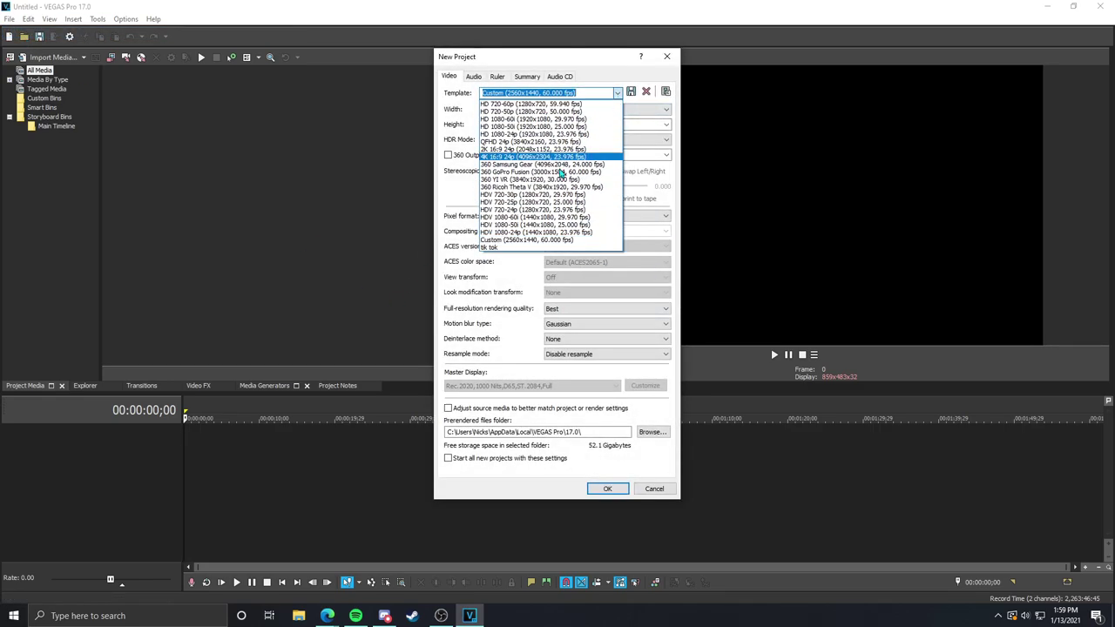
click(488, 247)
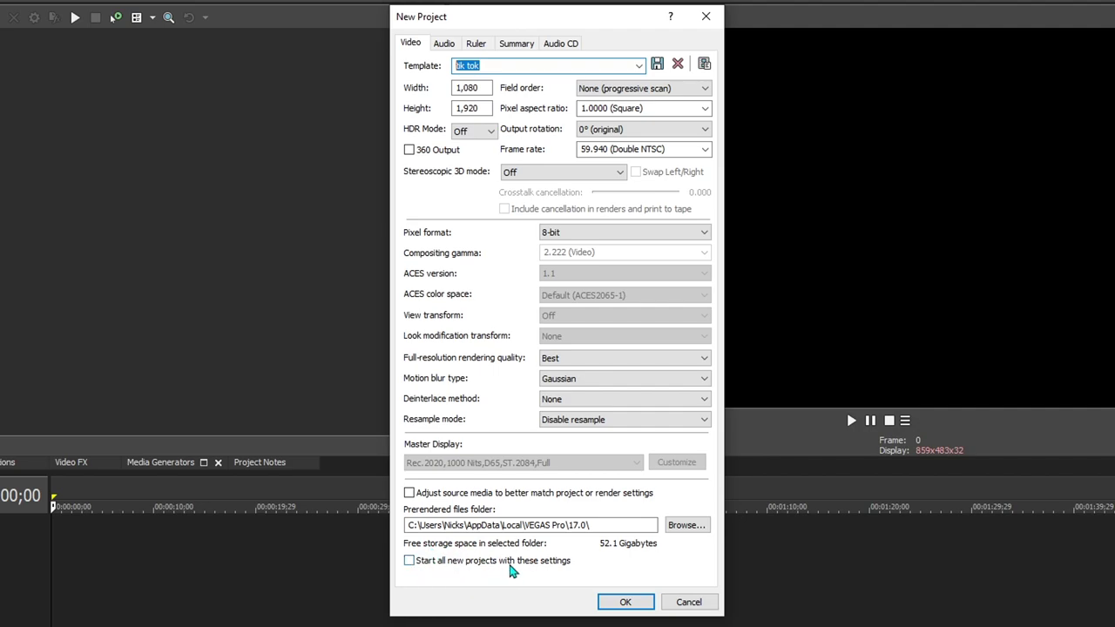
click(462, 568)
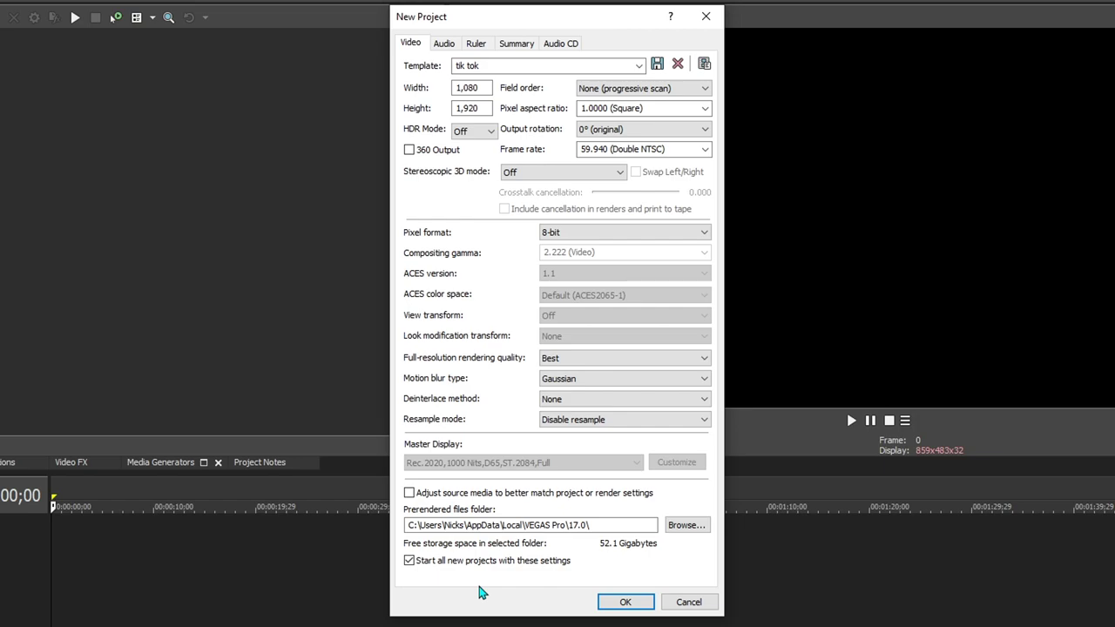
click(427, 560)
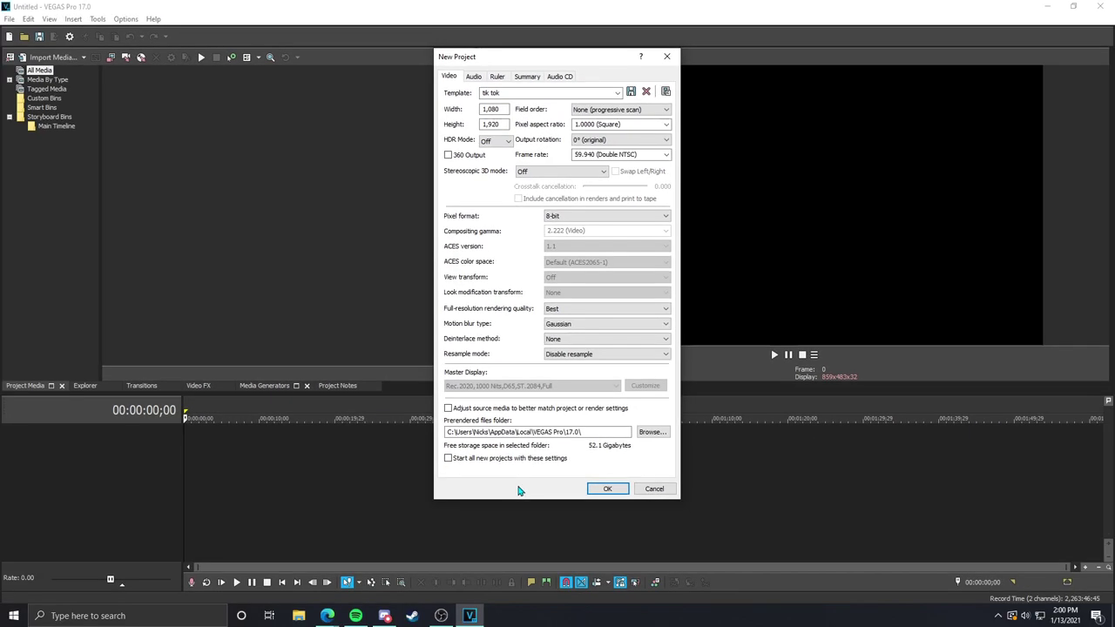
click(606, 488)
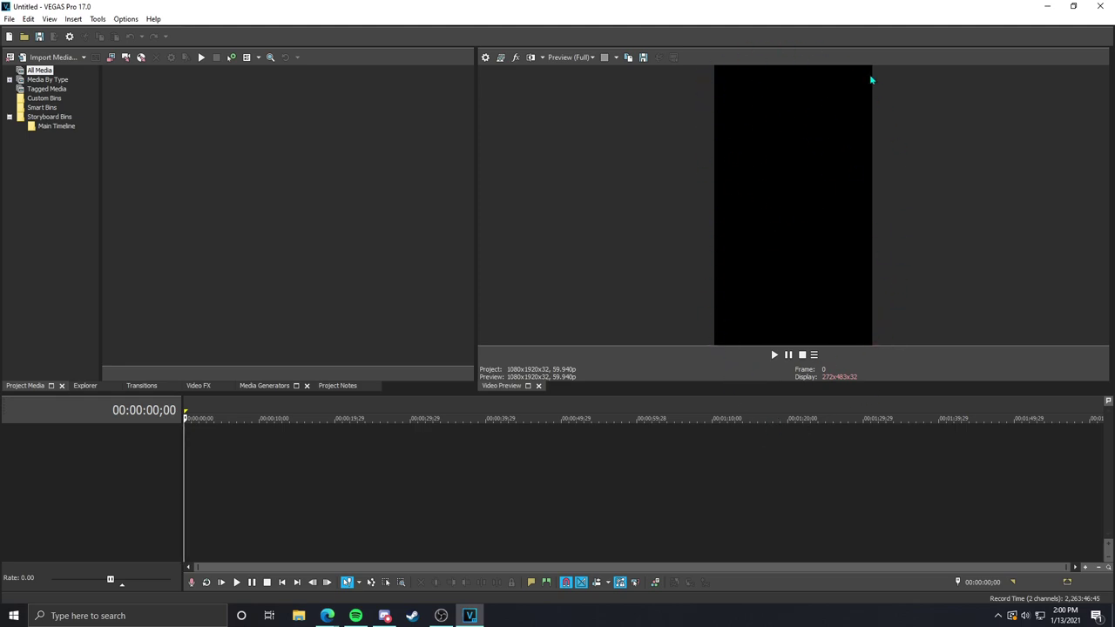
- Import the gameplay video from Downloads and drag it to the start of the timeline
click(68, 57)
click(383, 209)
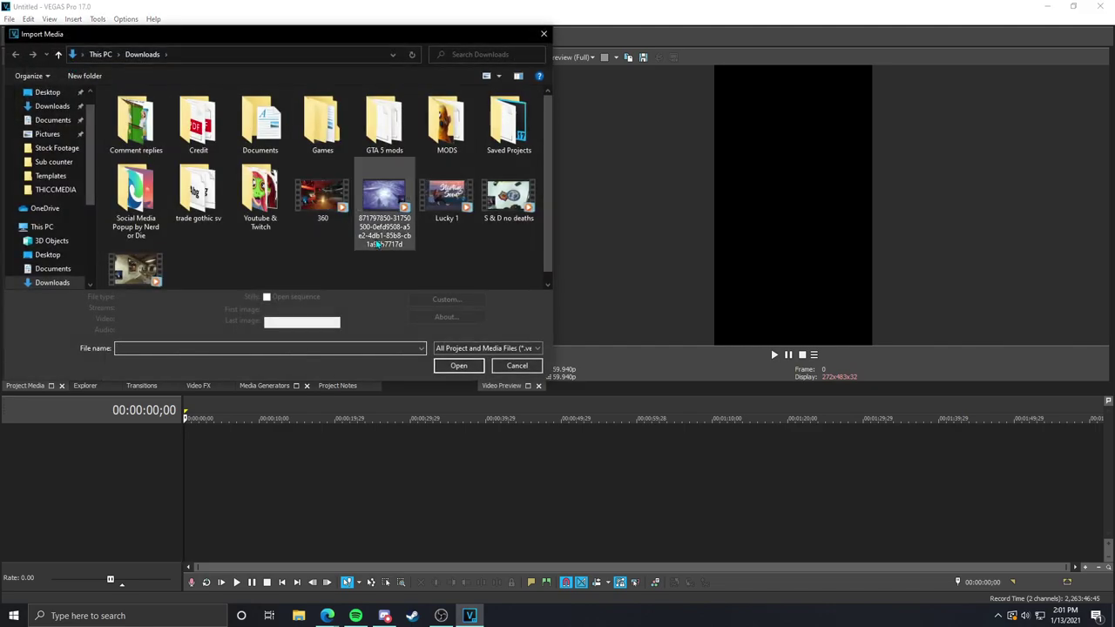
double_click(383, 209)
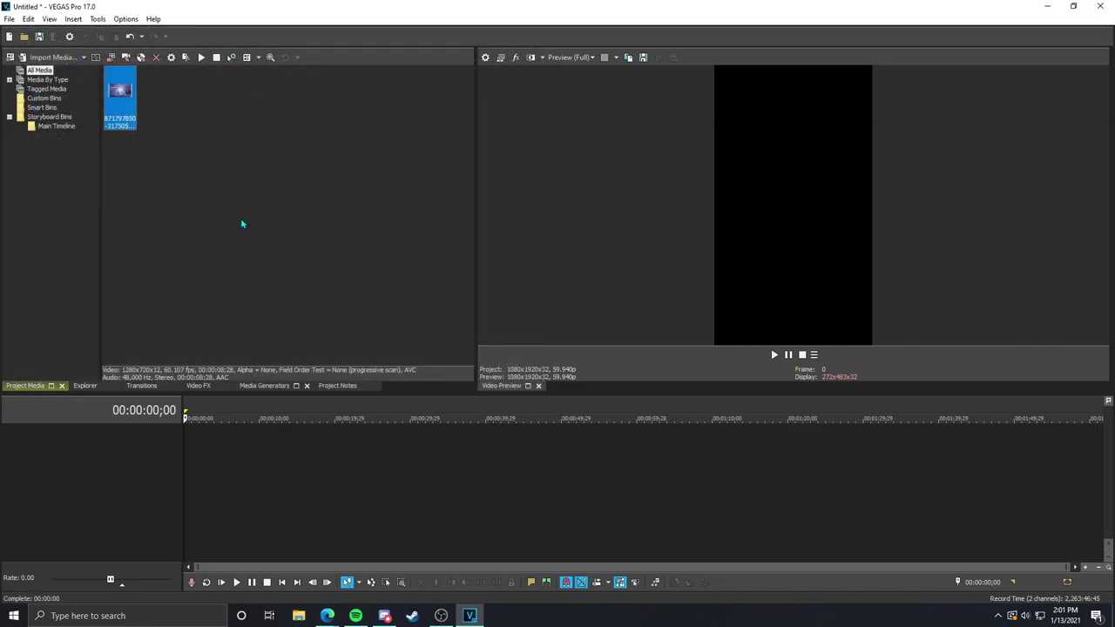
drag(138, 122, 209, 435)
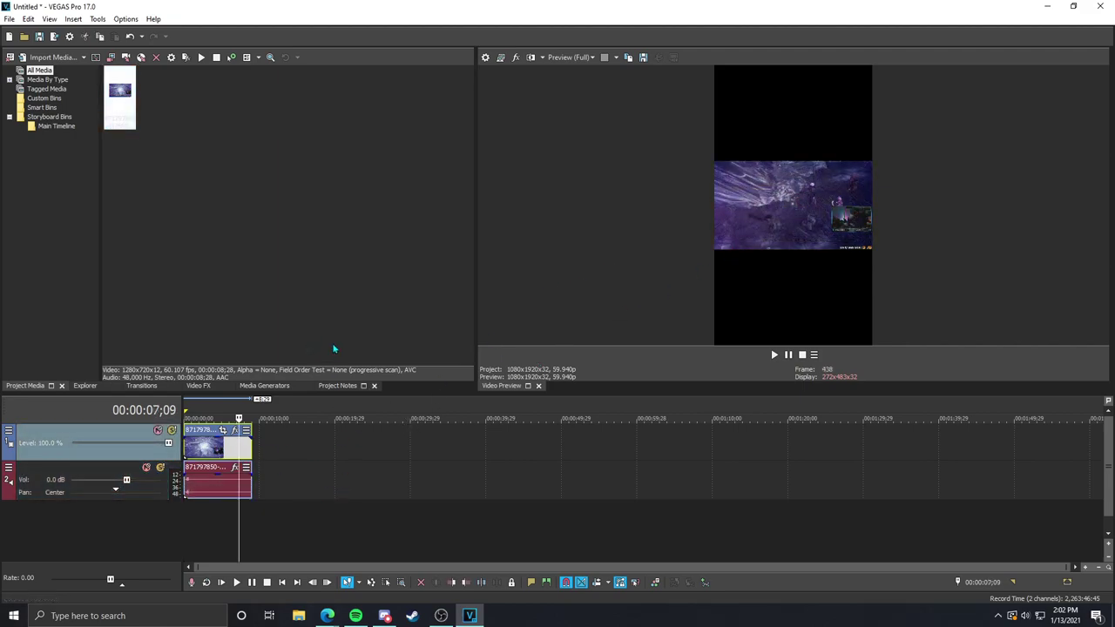
- Insert a new video track and drag a second copy of the clip onto it
right_click(275, 527)
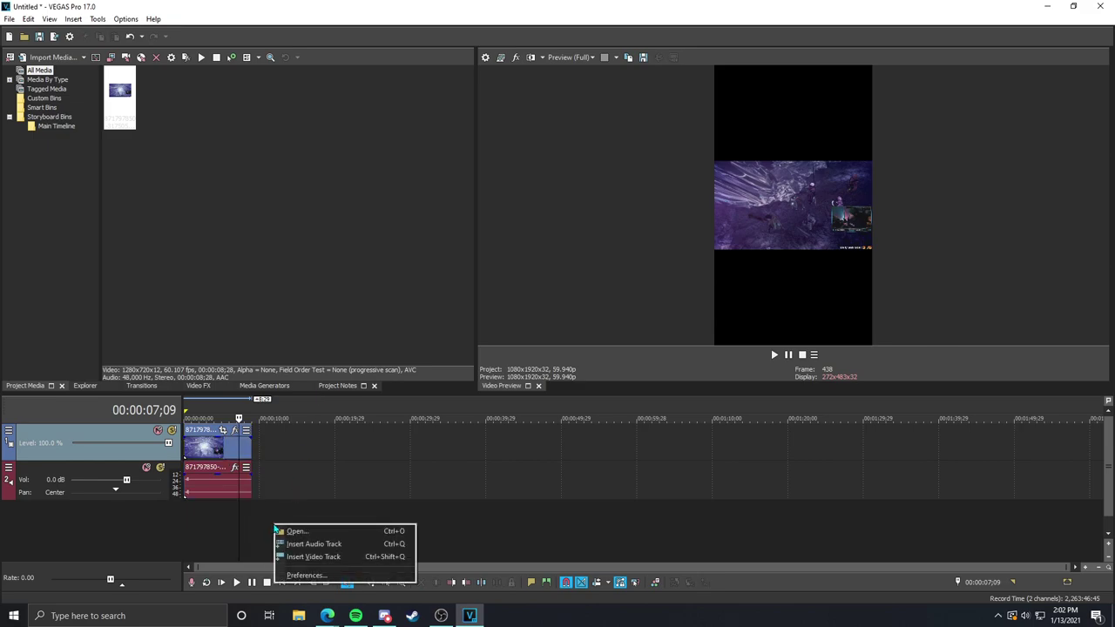
click(309, 557)
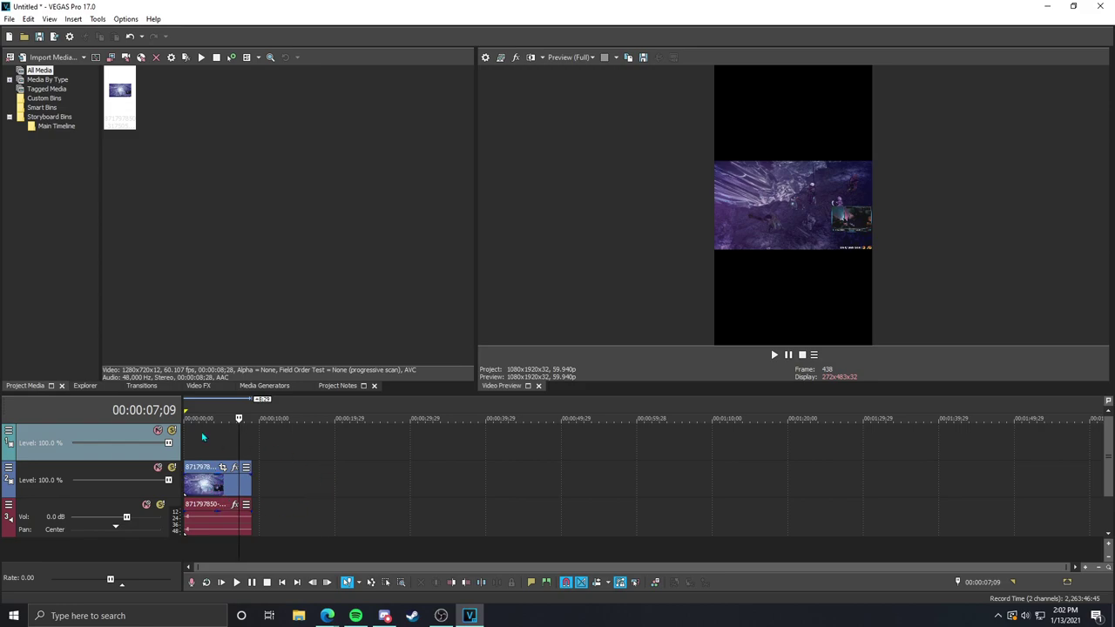
drag(119, 94, 288, 457)
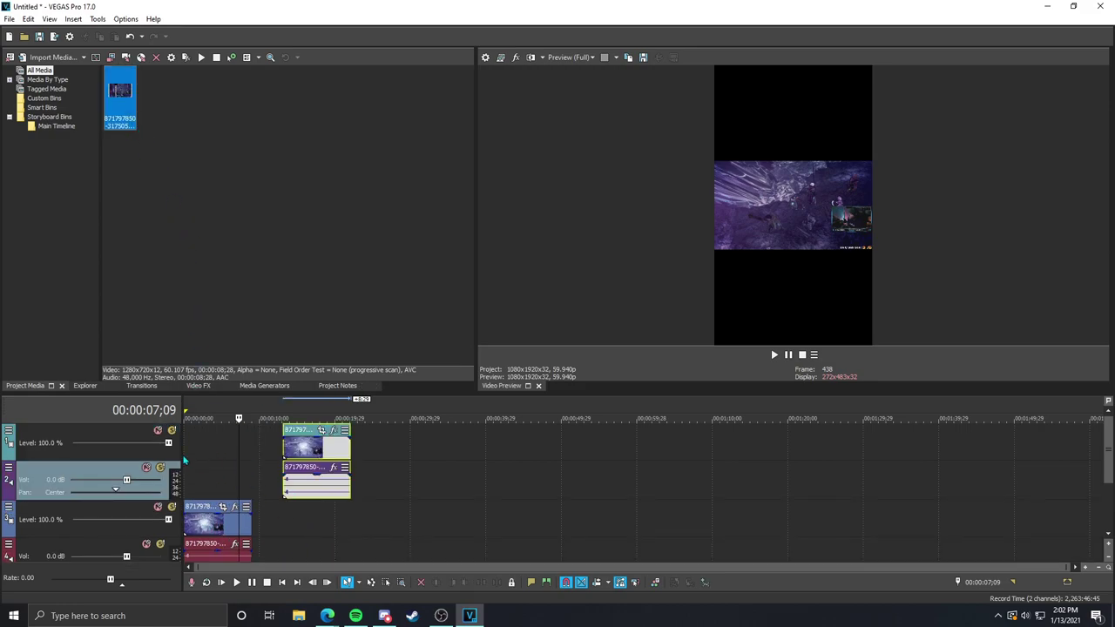
- Delete the extra audio track and align the copied clip to the timeline start
right_click(74, 471)
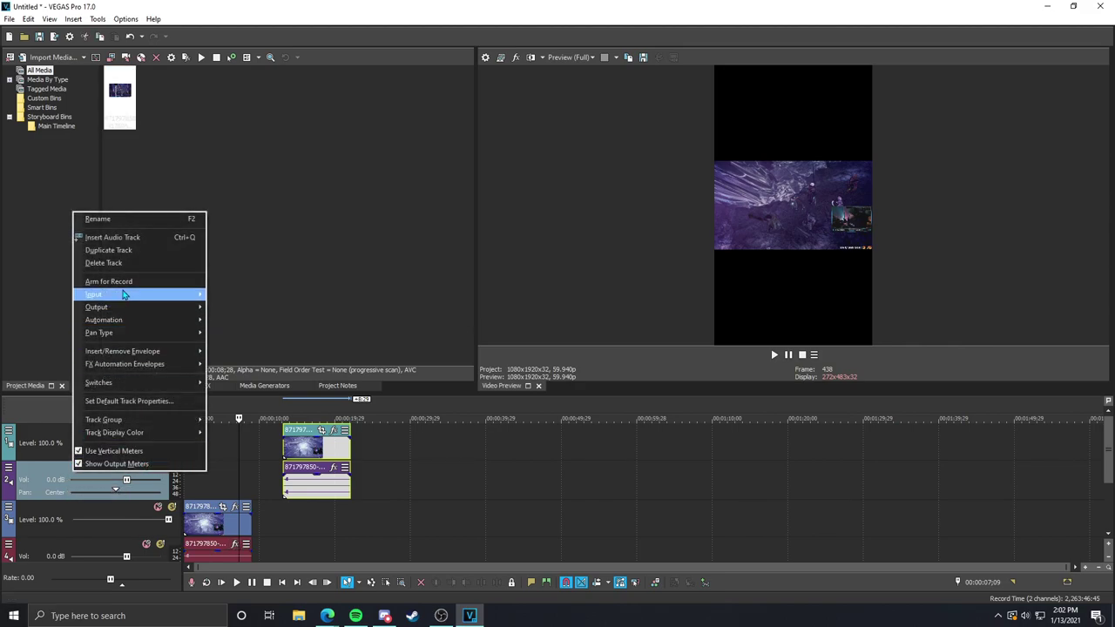
click(103, 262)
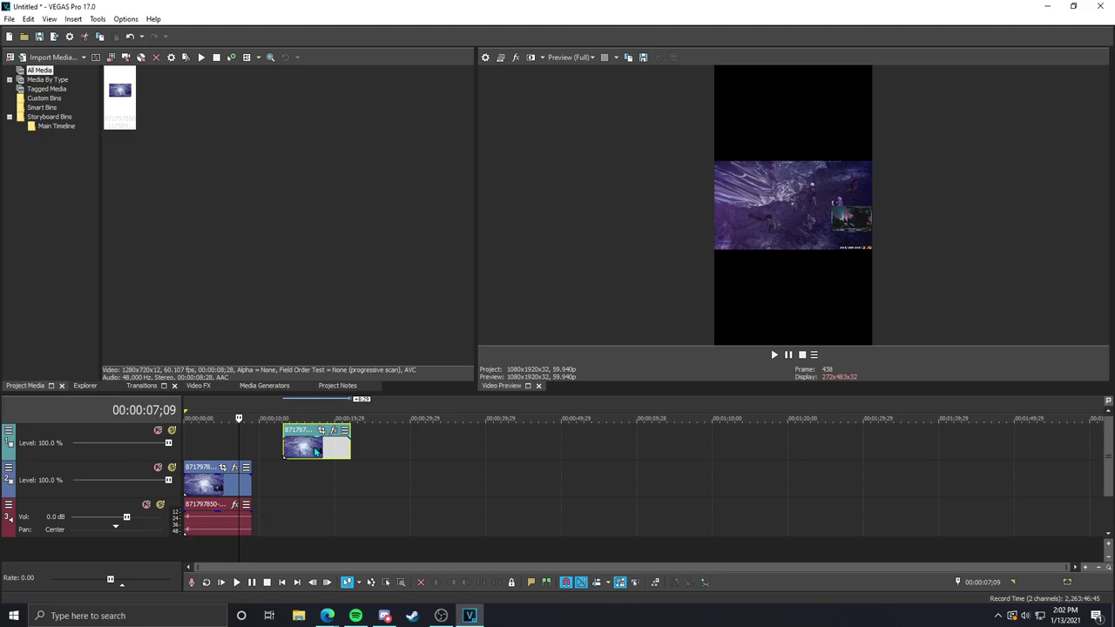
drag(316, 450, 216, 453)
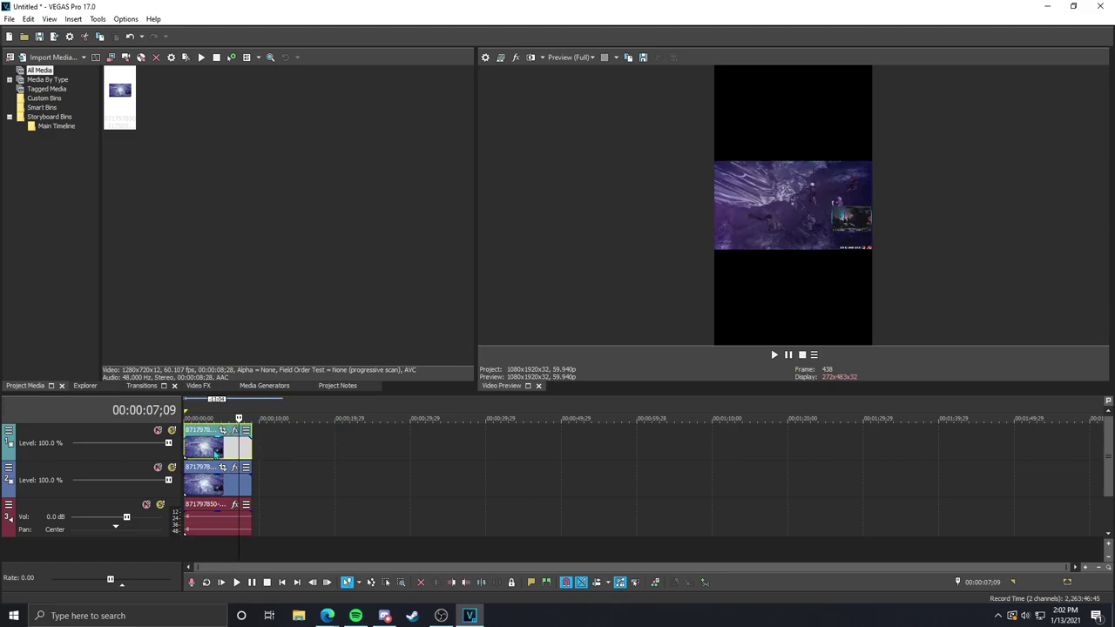
click(214, 447)
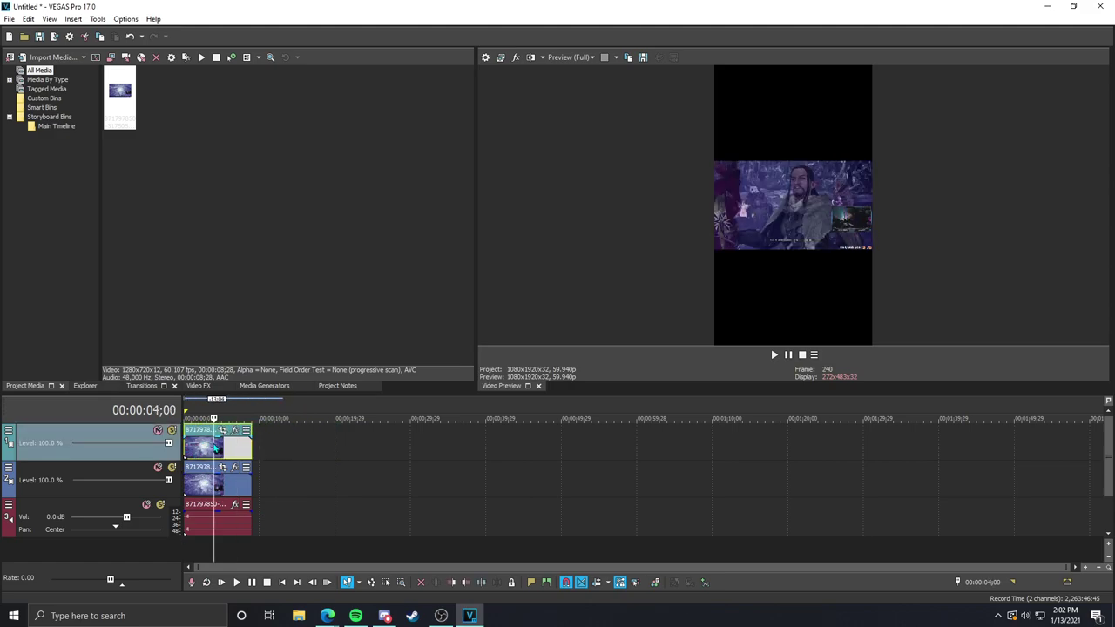
click(220, 488)
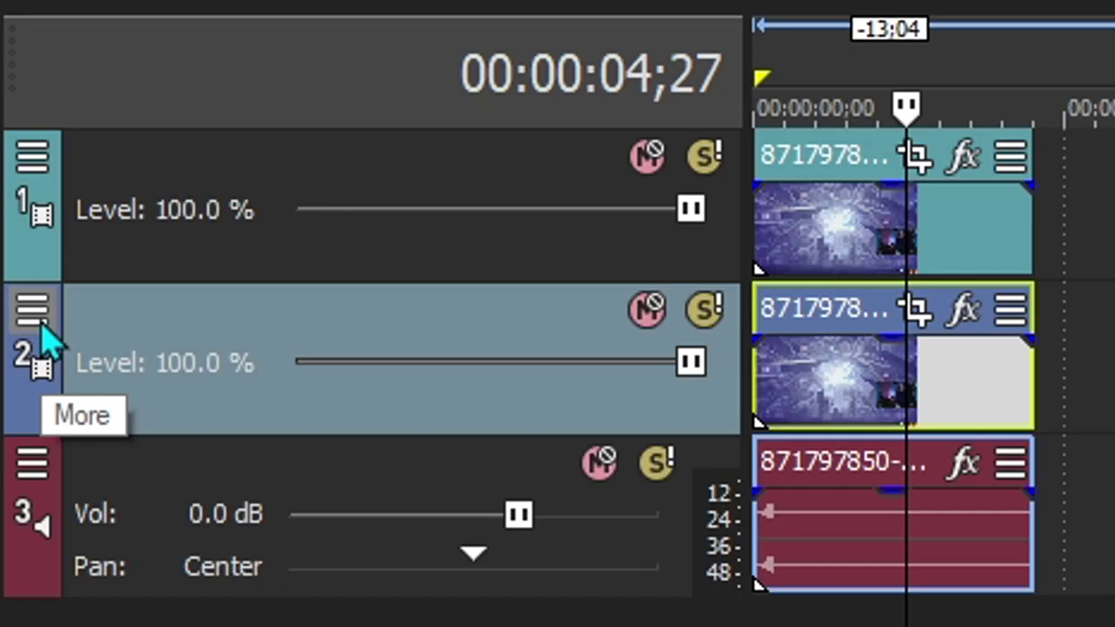
click(38, 330)
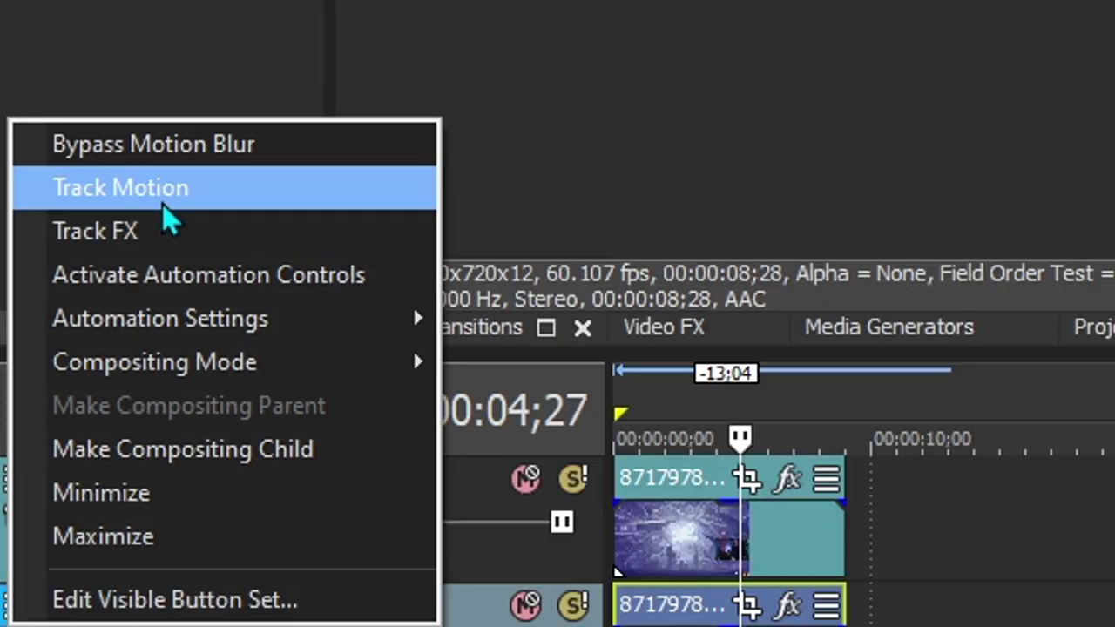
- In track 2's Track Motion, enlarge the frame to about 3,154 x 6,625 so the clip fills the frame
click(202, 155)
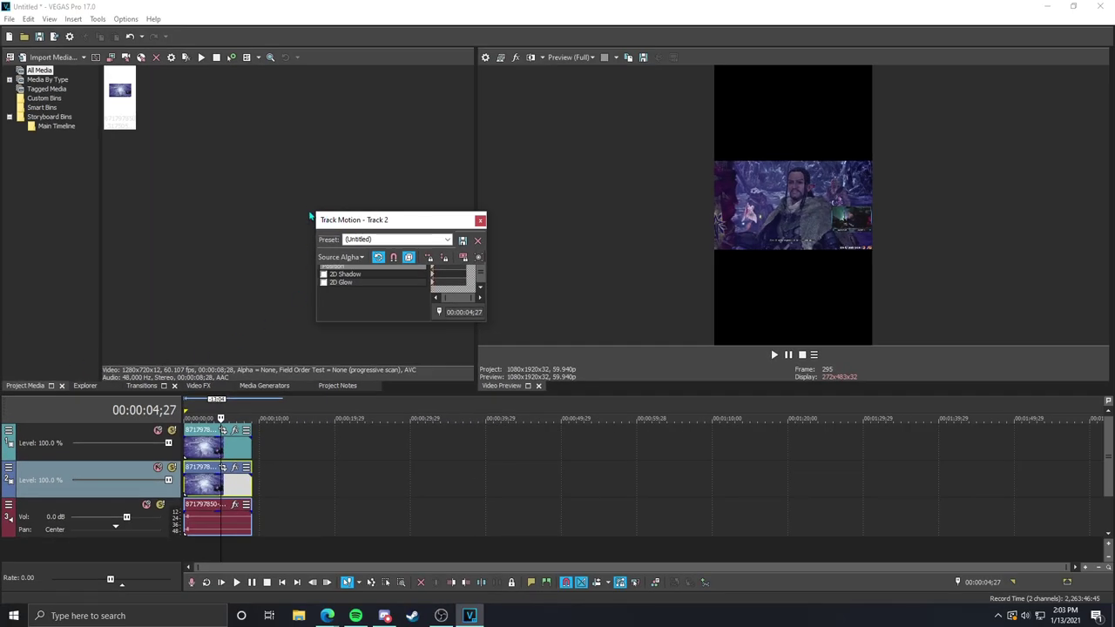
drag(313, 211, 9, 3)
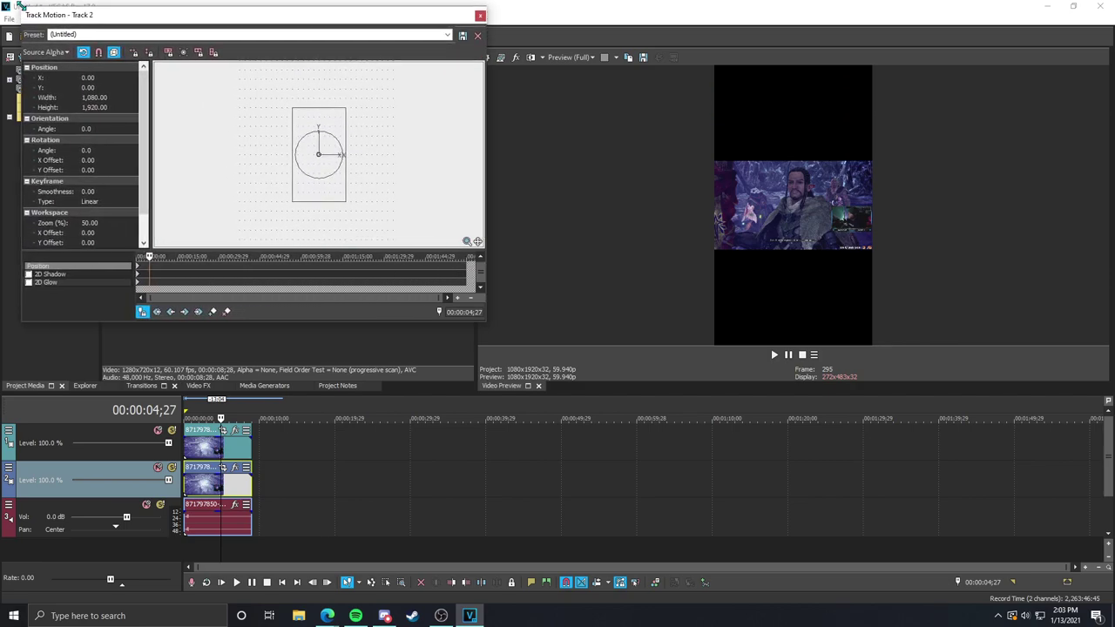
drag(119, 20, 347, 80)
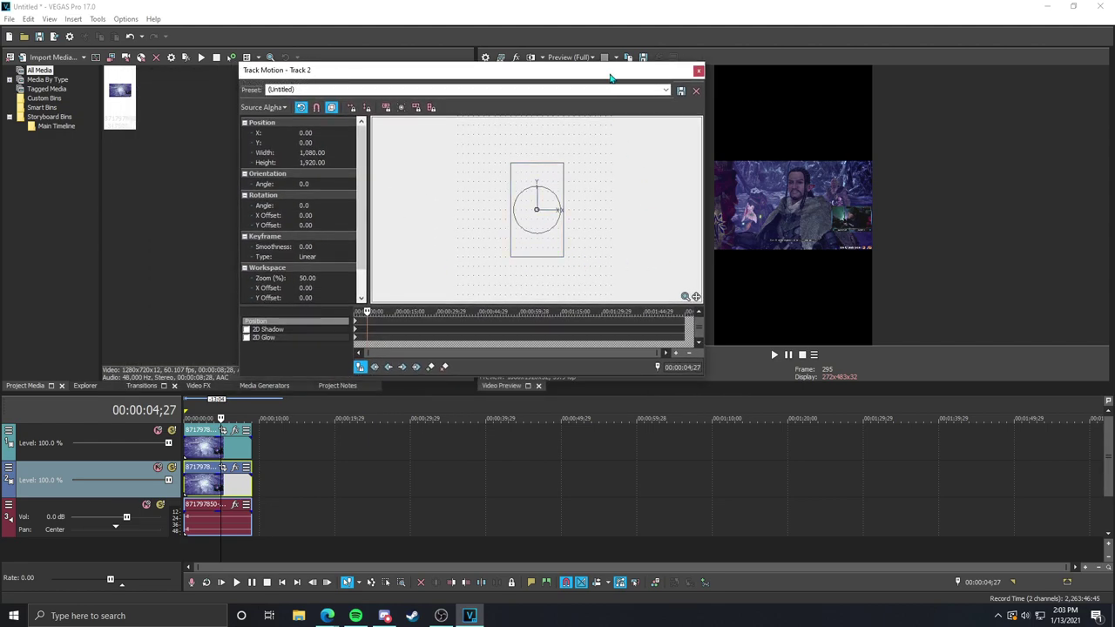
drag(610, 78, 575, 85)
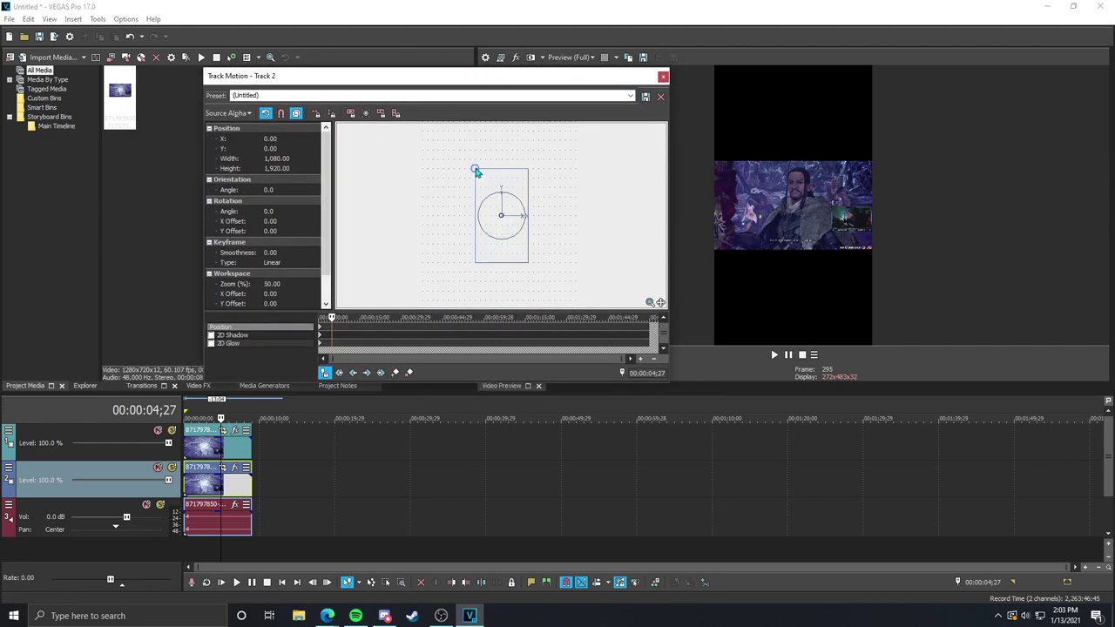
drag(476, 169, 434, 117)
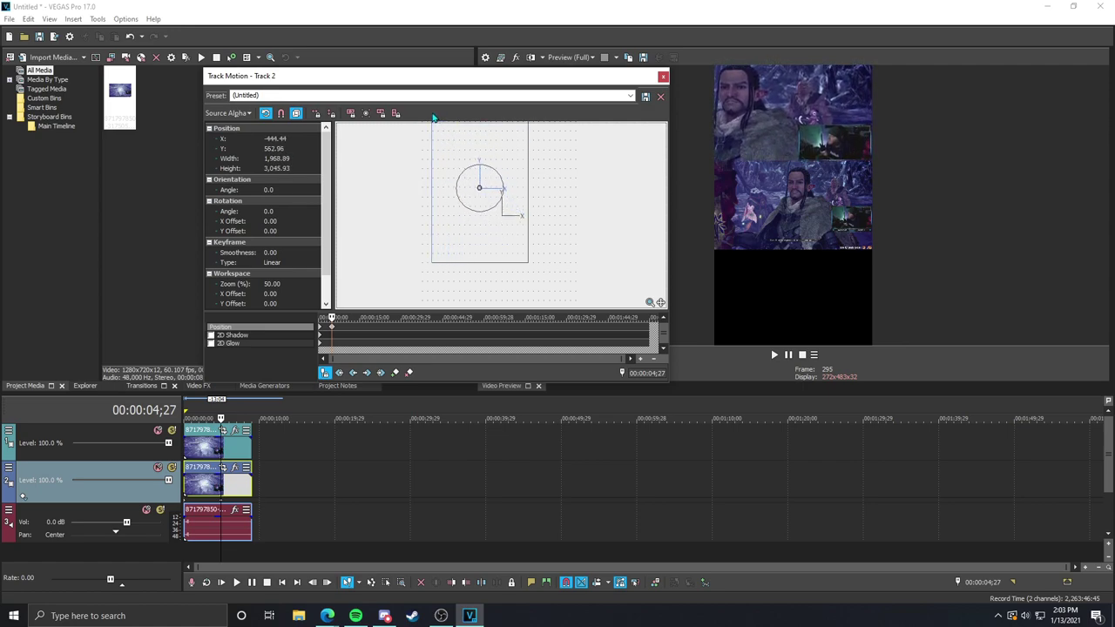
drag(527, 262, 493, 307)
drag(552, 139, 572, 64)
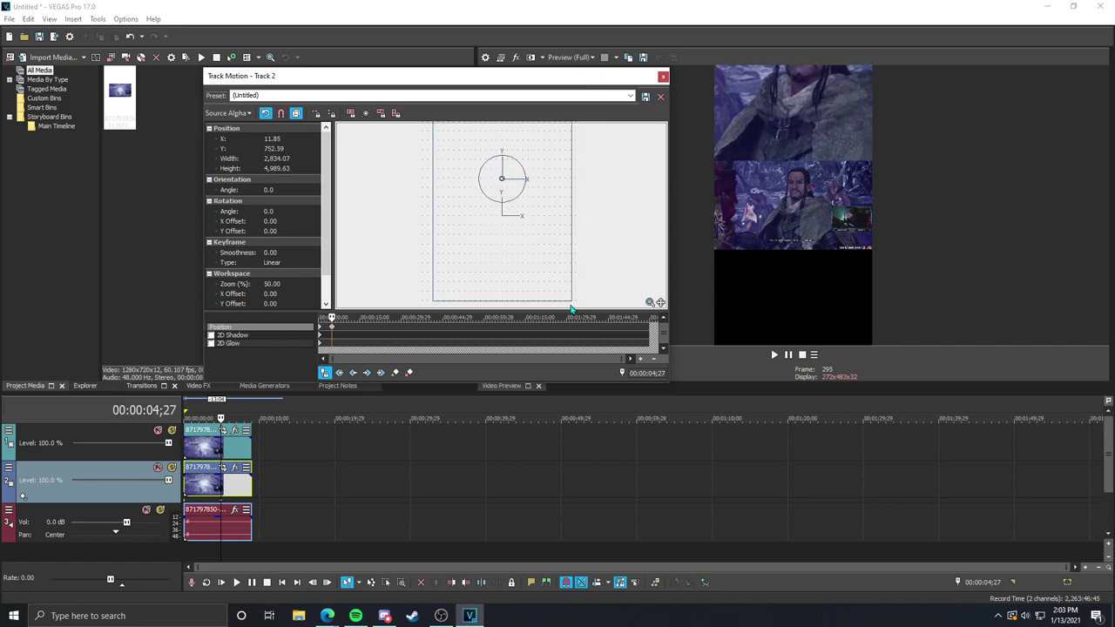
drag(571, 309, 587, 383)
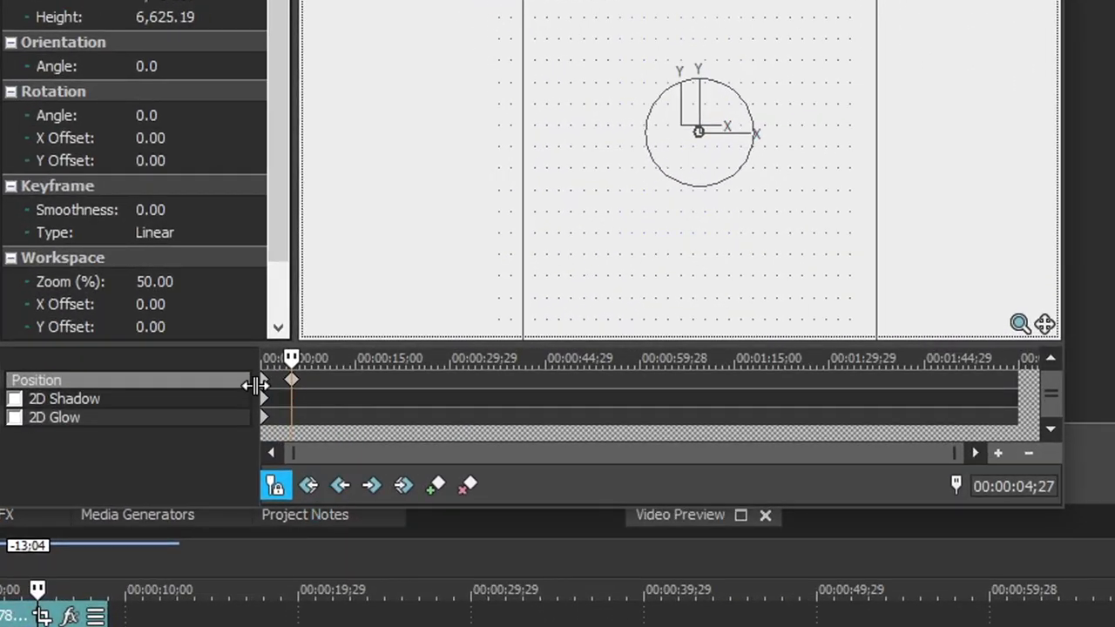
- Delete the unzoomed starting Position keyframe and move the zoomed keyframe to the clip start
click(288, 383)
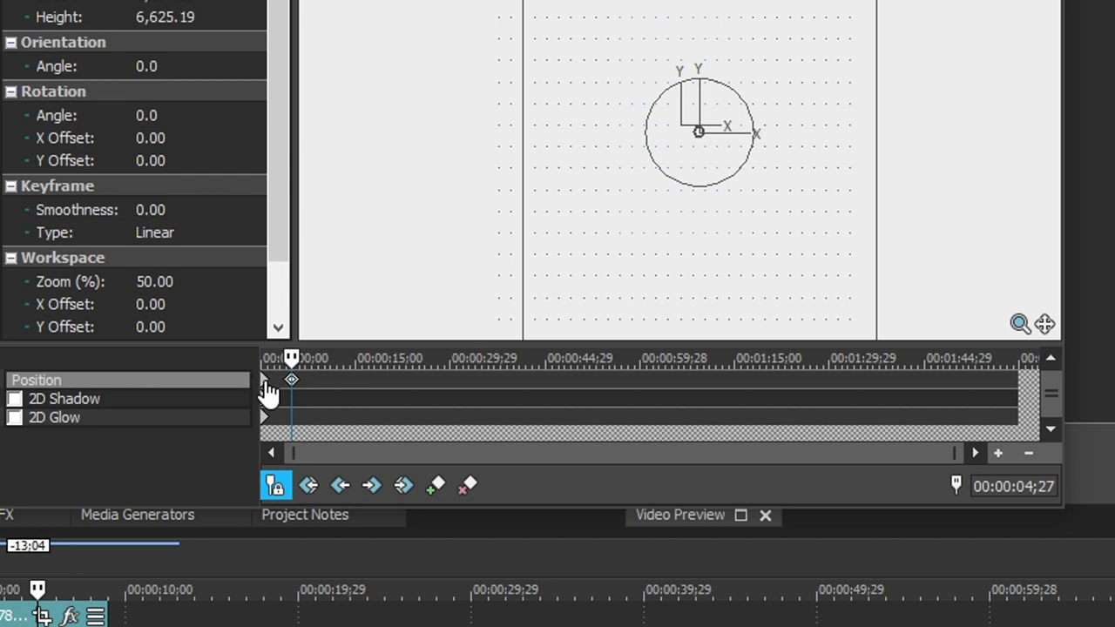
click(265, 381)
click(291, 380)
click(265, 381)
click(291, 381)
click(264, 380)
right_click(264, 383)
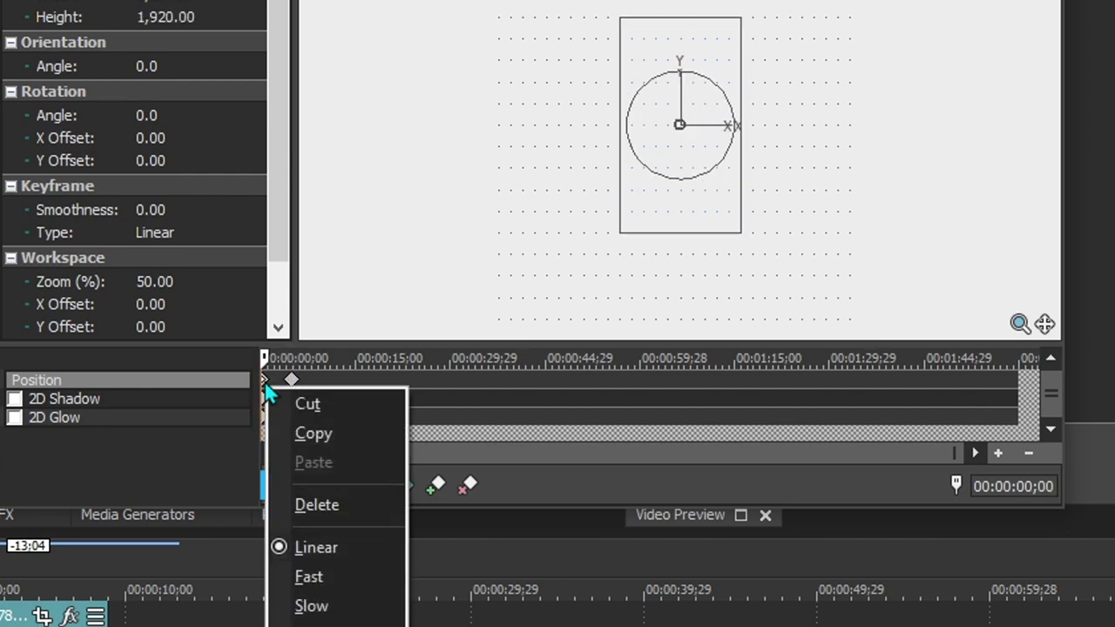
click(321, 503)
drag(292, 383, 308, 359)
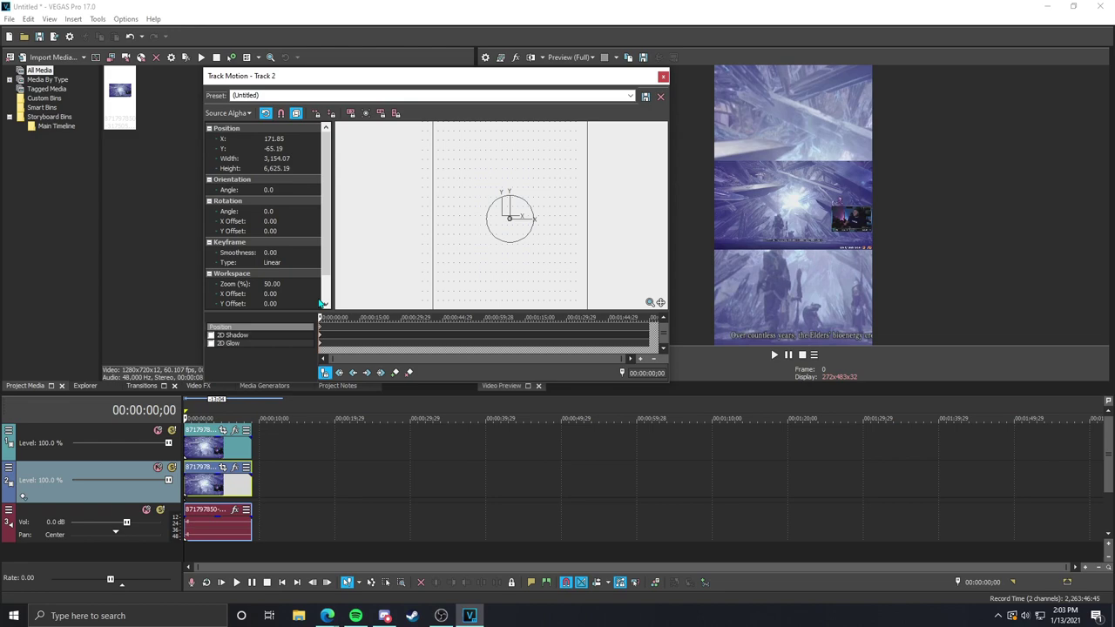
- Close Track Motion and play the first few seconds to preview the stacked layout
click(663, 76)
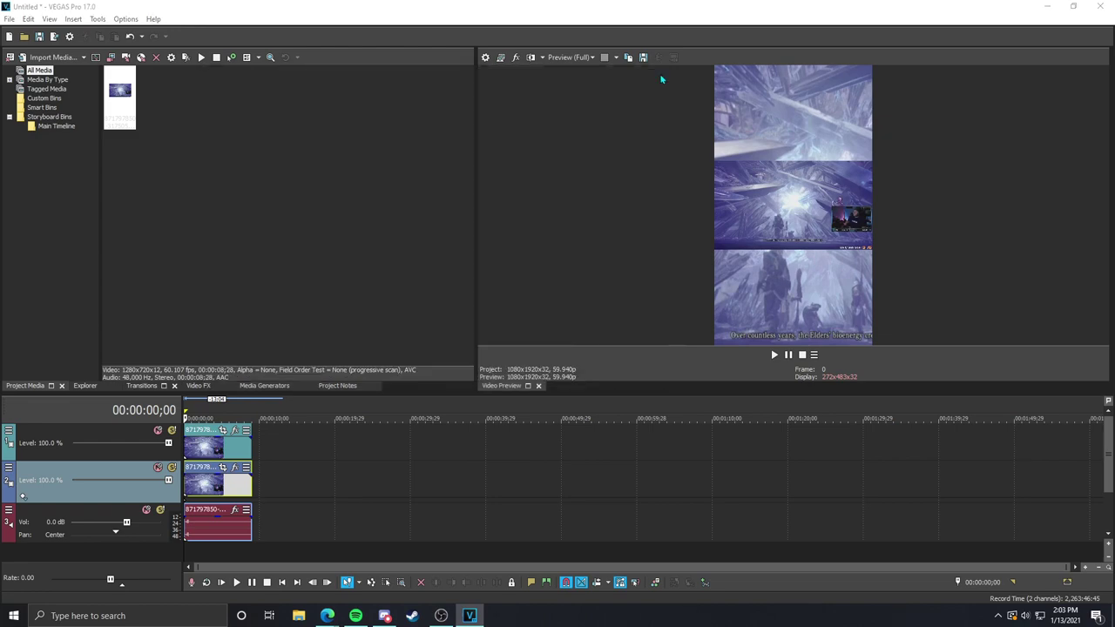
click(236, 582)
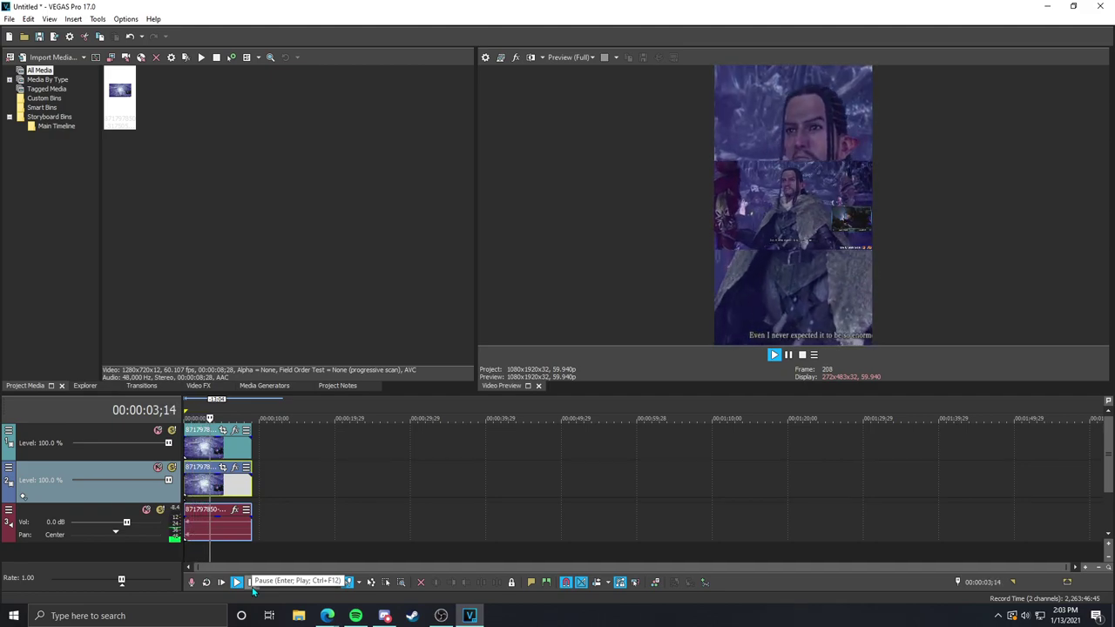
click(252, 584)
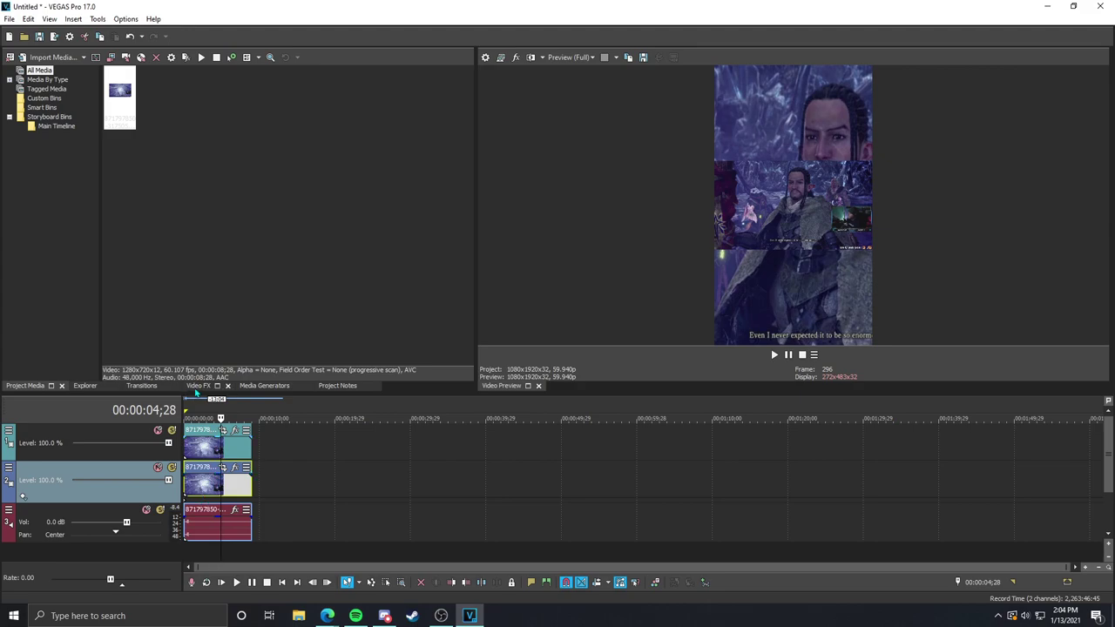
- Apply Gaussian Blur's Extreme Blur preset to track 2, lower both ranges to 0.0476, and replay
click(199, 386)
scroll(157, 176, down, 4)
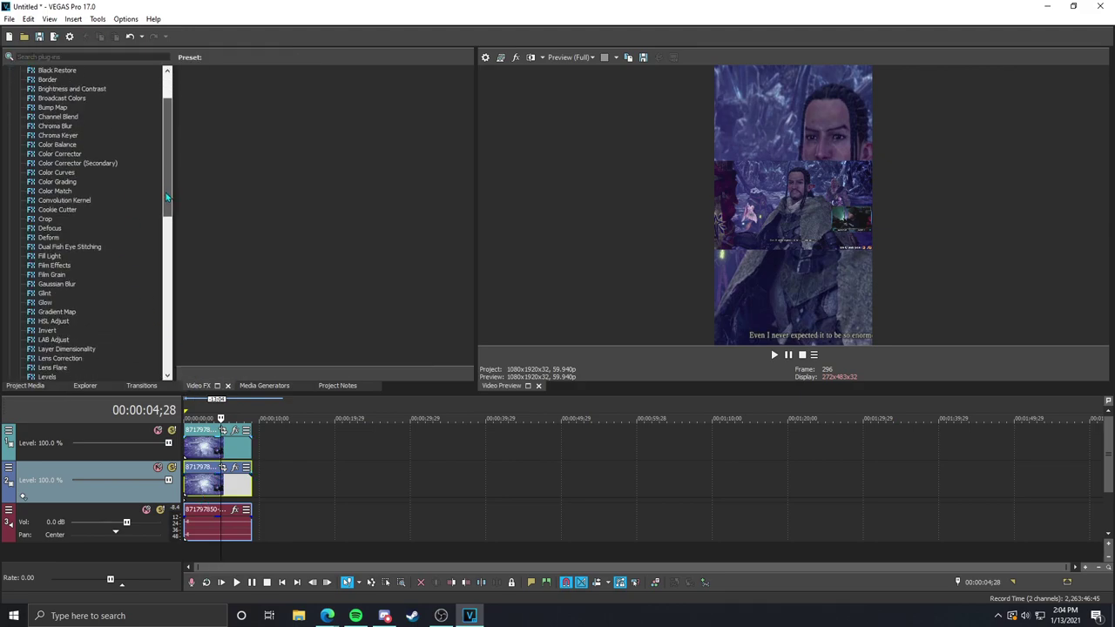
click(44, 240)
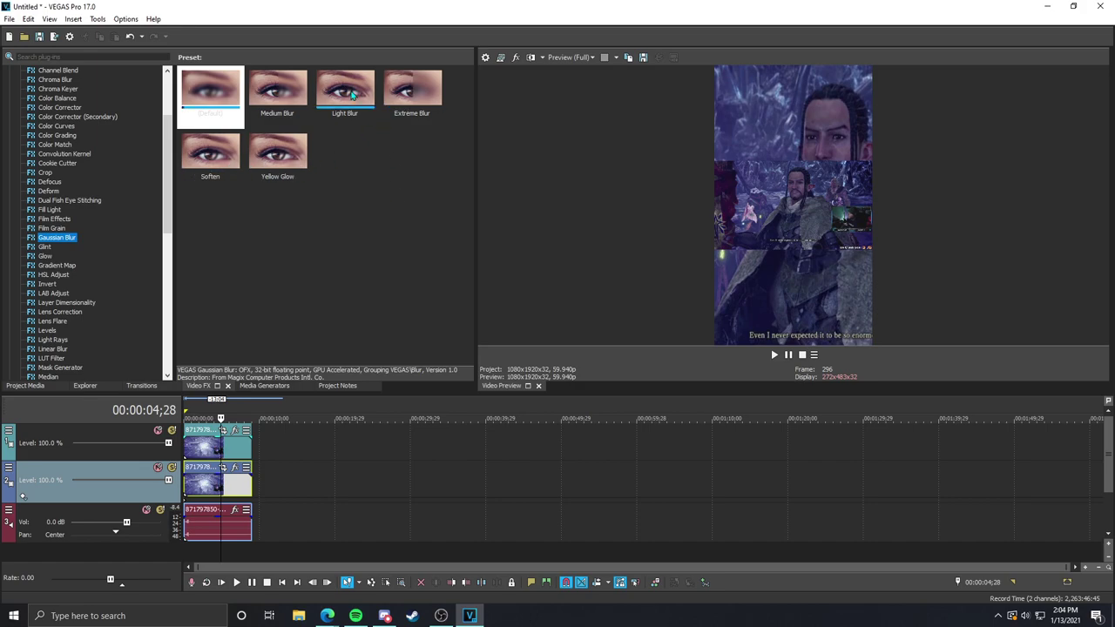
drag(412, 90, 220, 490)
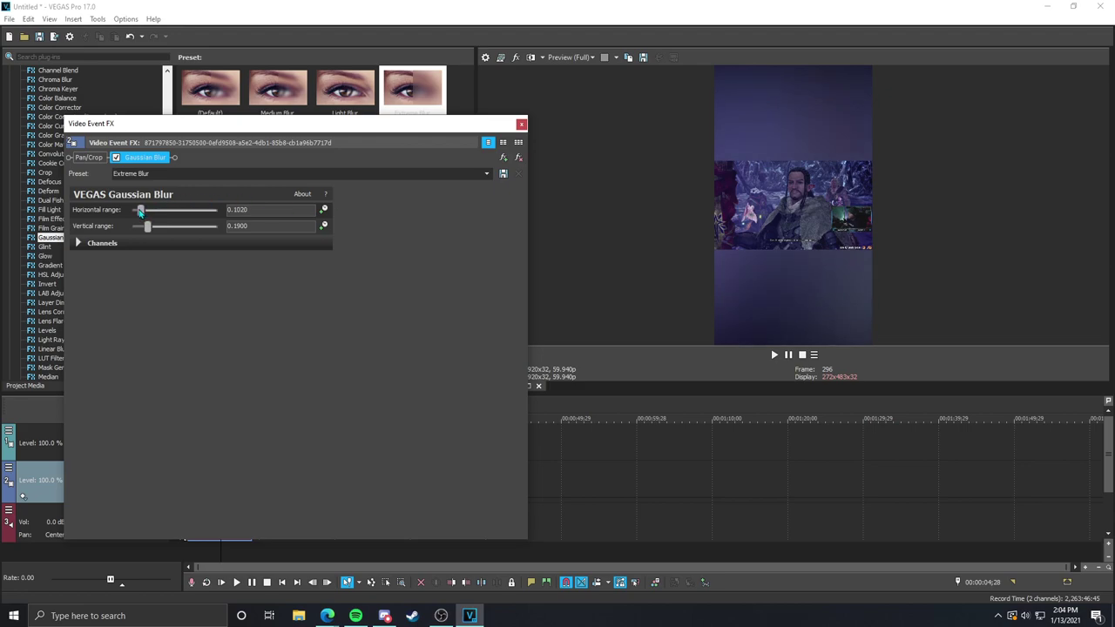
mouse_move(147, 227)
mouse_down()
mouse_move(135, 230)
mouse_move(136, 212)
mouse_move(137, 227)
mouse_up()
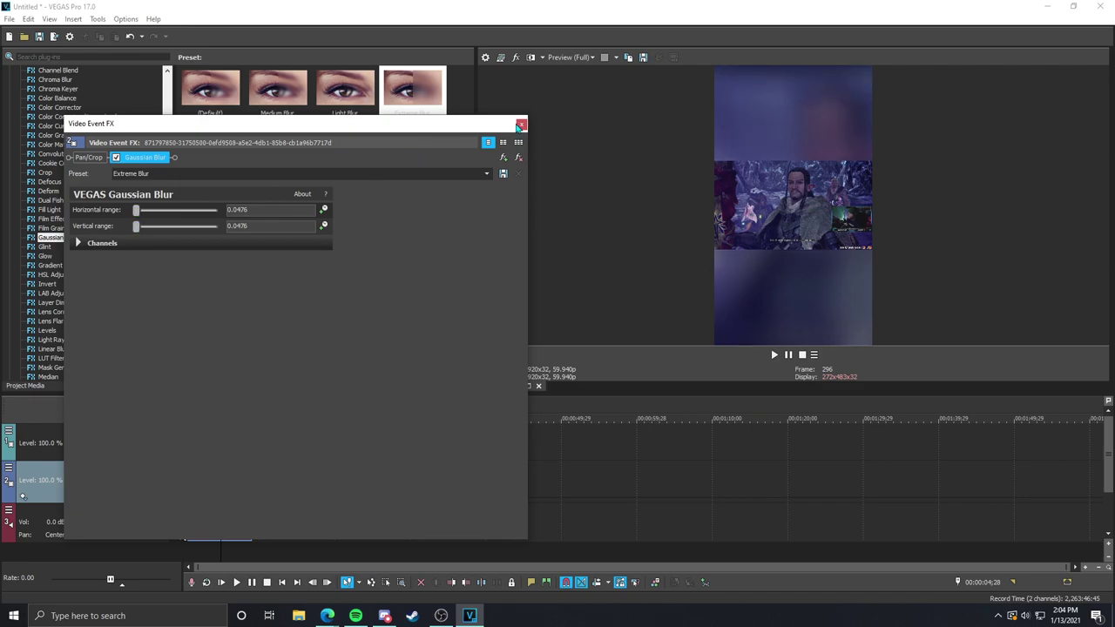
click(520, 125)
click(185, 444)
click(236, 582)
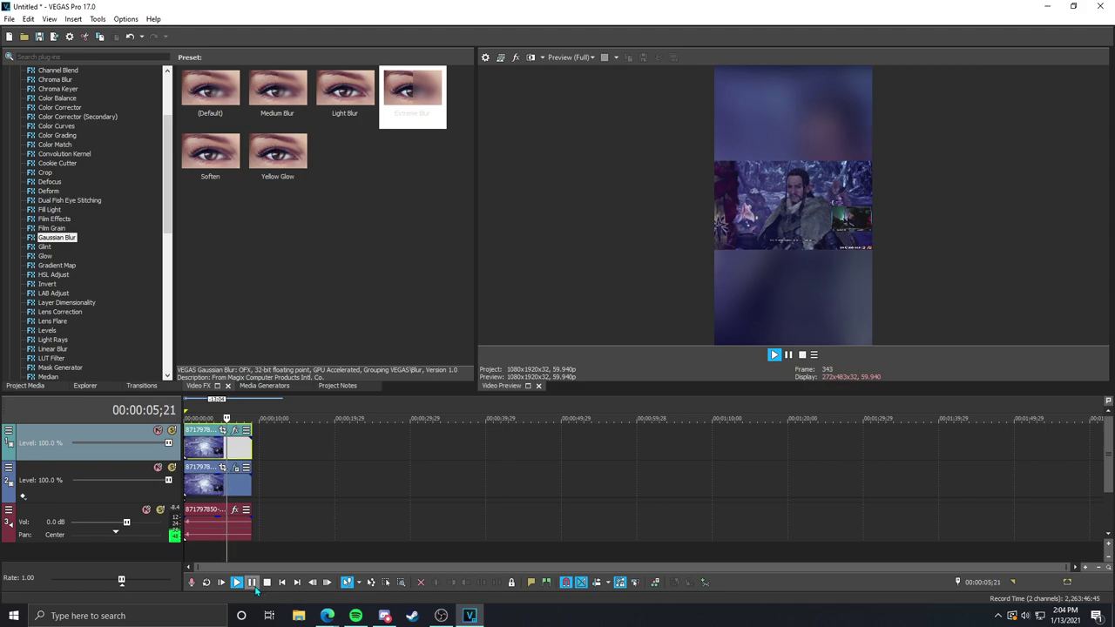
- Stop playback and check several frames of the blurred background clip on track 2
key(Return)
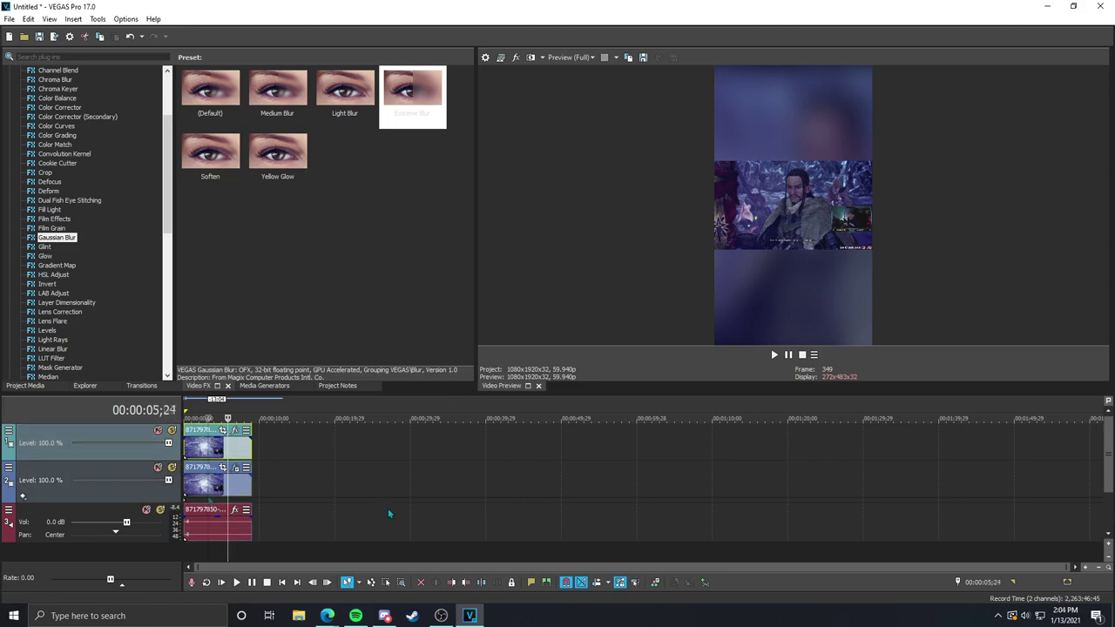
click(208, 488)
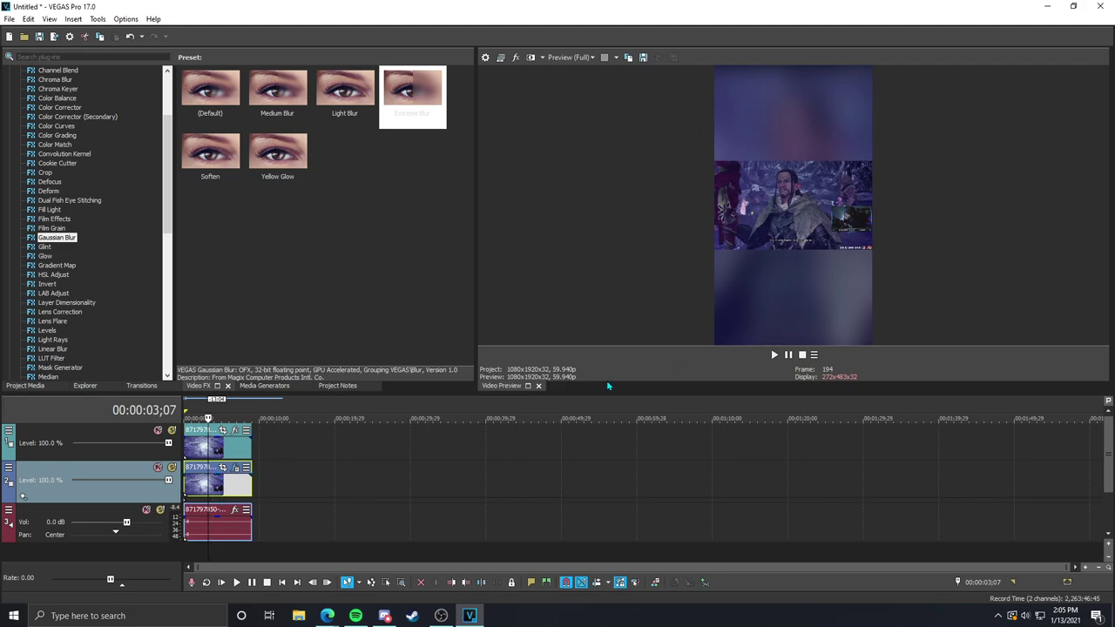
click(239, 462)
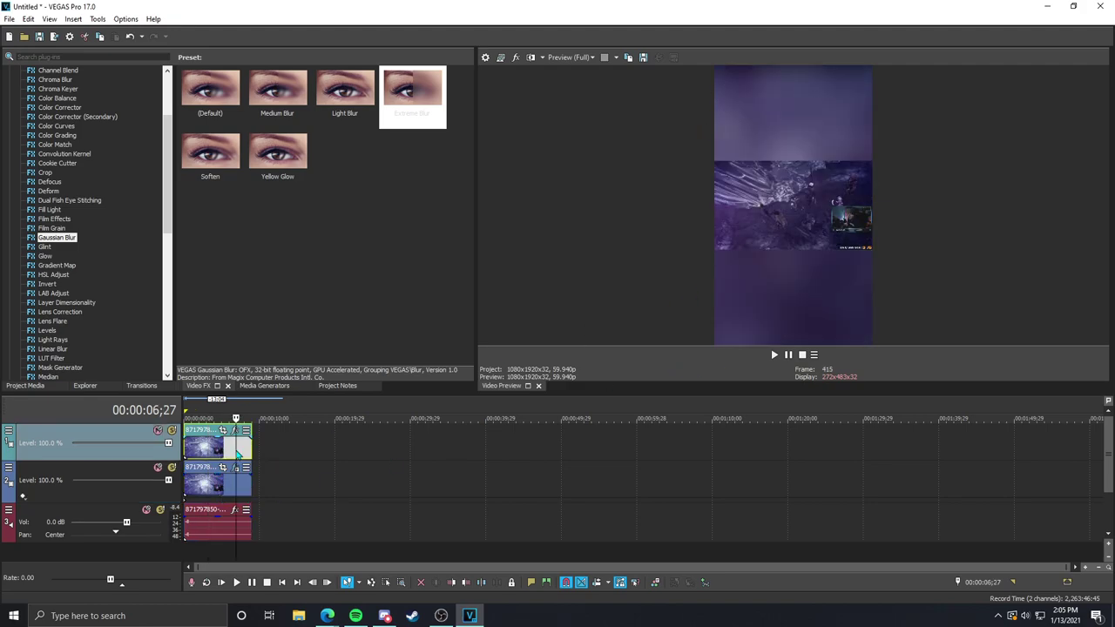
click(188, 450)
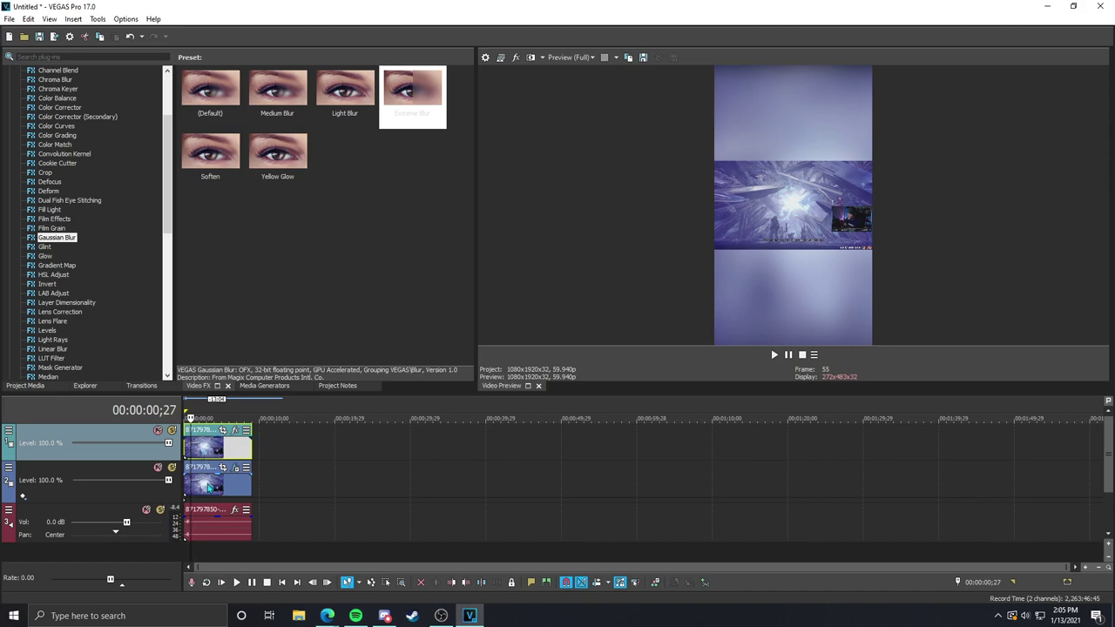
click(209, 488)
- Delete track 2, leaving only the original clip on track 1
right_click(120, 471)
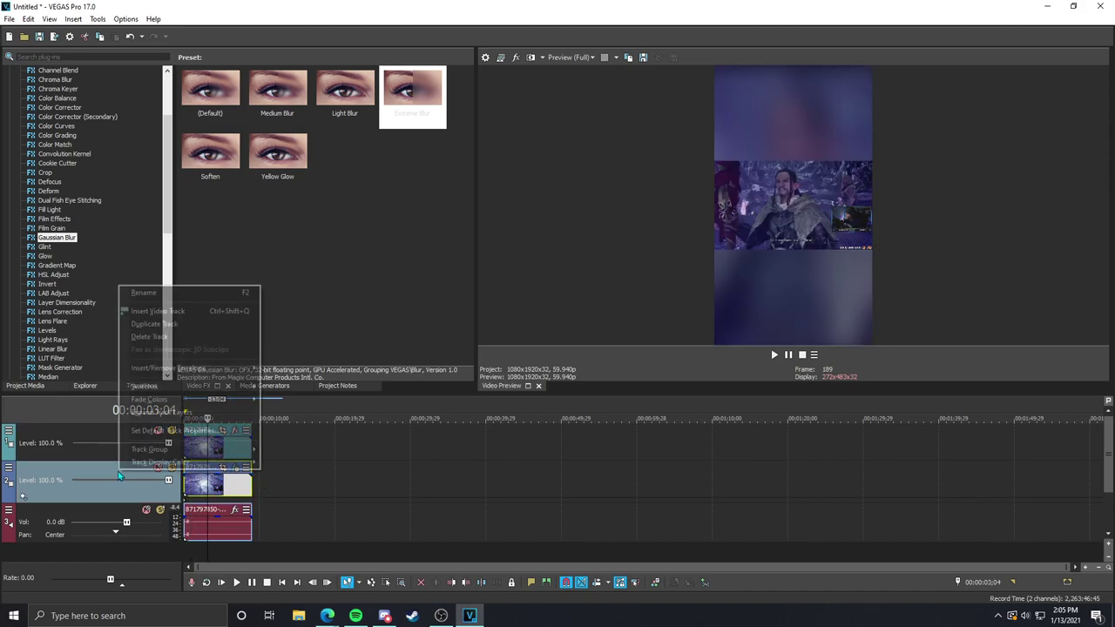
click(149, 337)
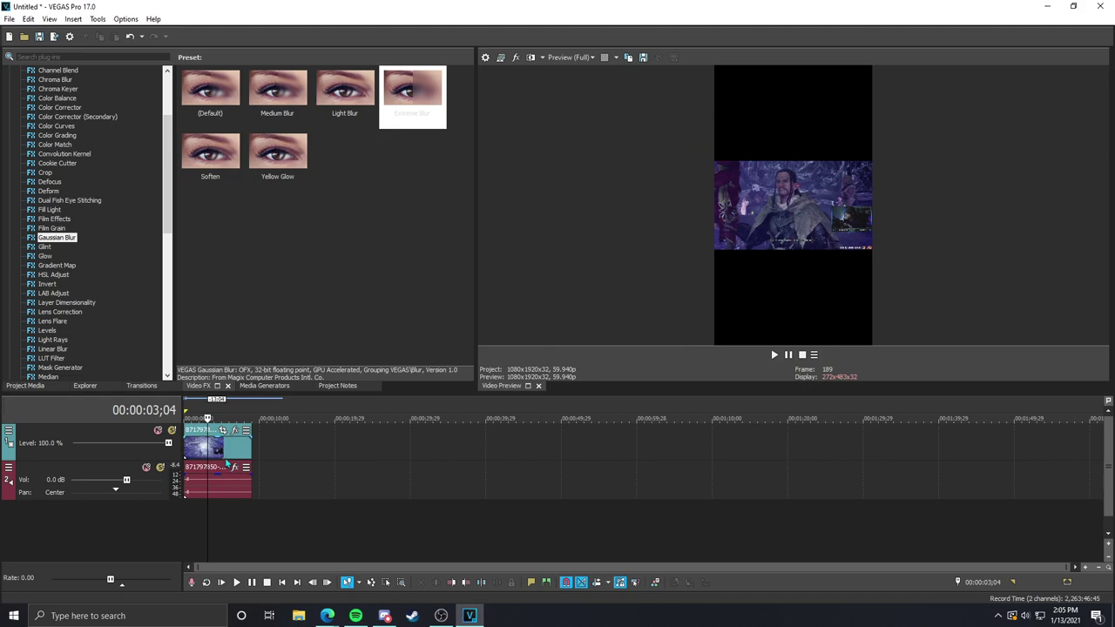
click(216, 451)
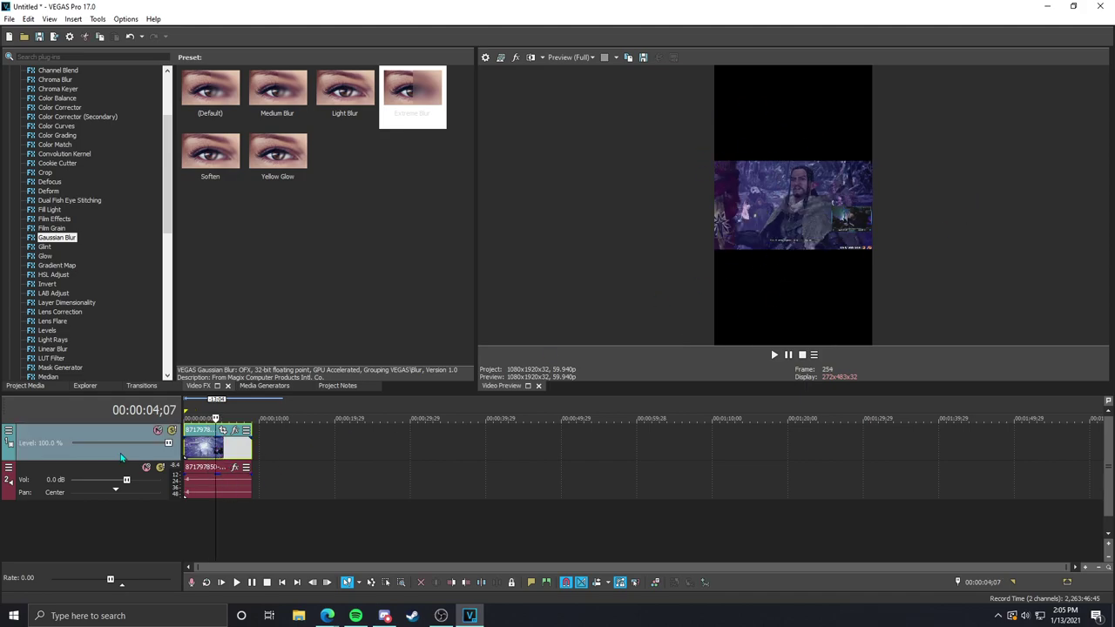
- In track 1's Track Motion, lock aspect ratio and scale the clip to 3,729.37 x 6,629.99
click(9, 430)
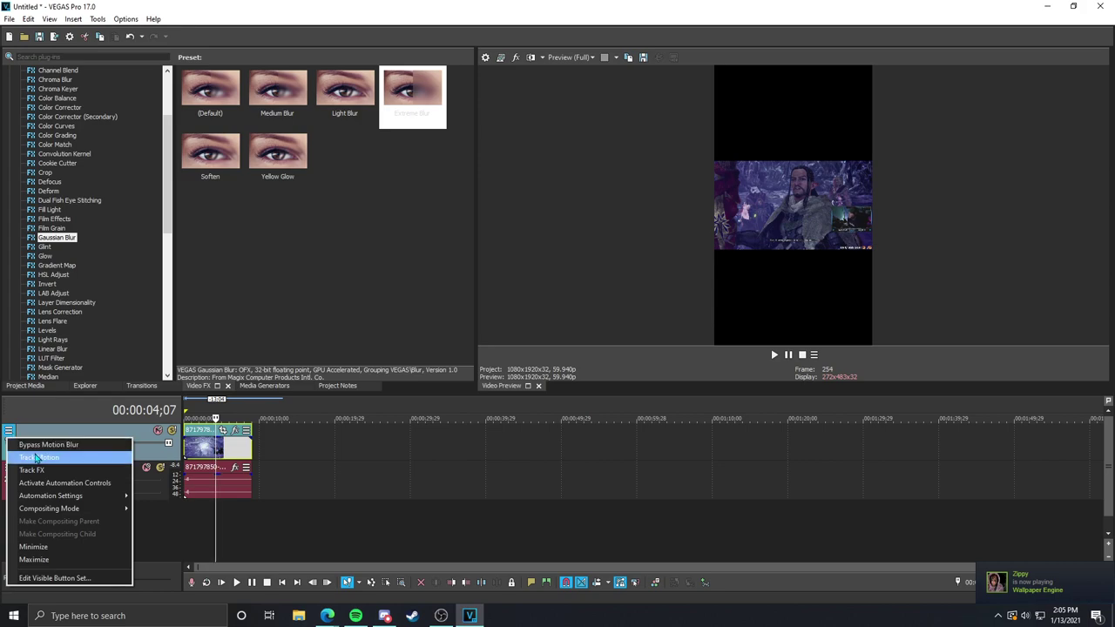
click(39, 457)
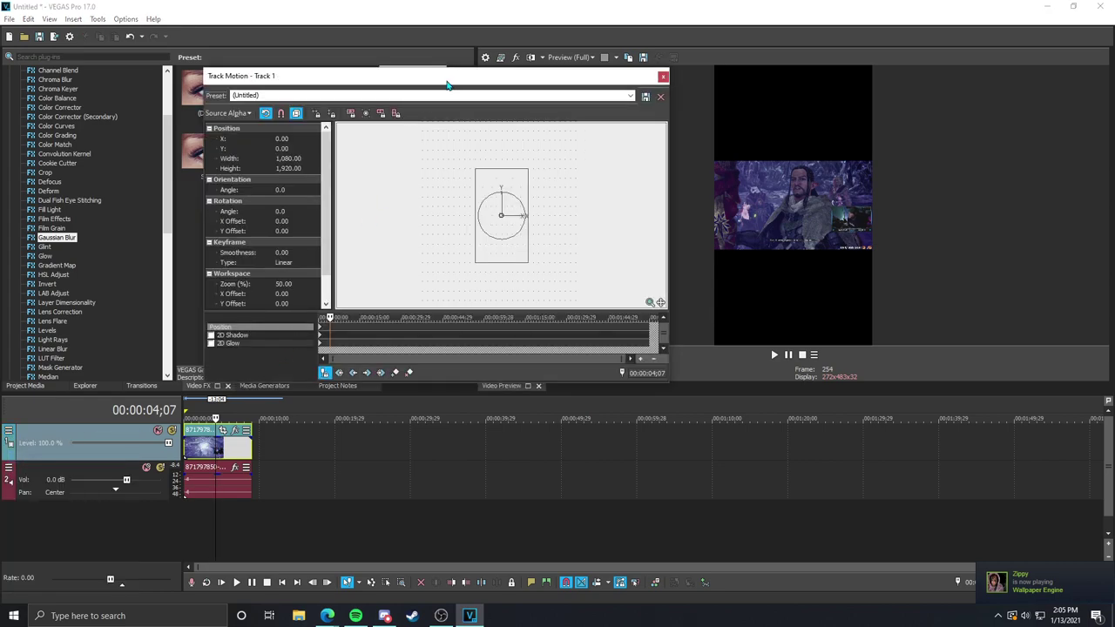
drag(444, 77, 474, 69)
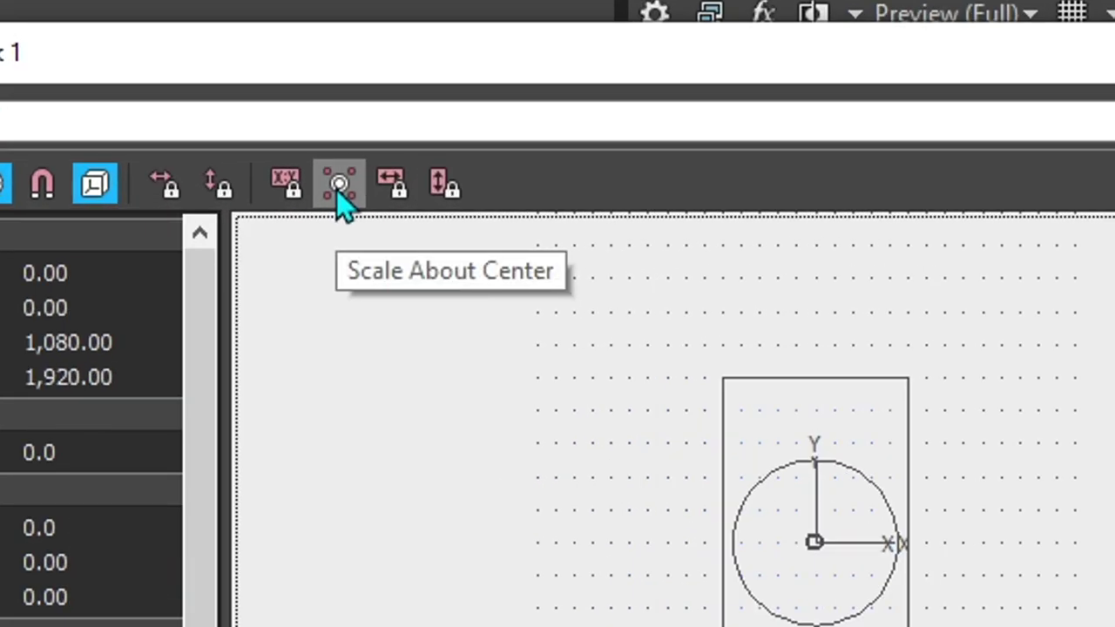
click(285, 193)
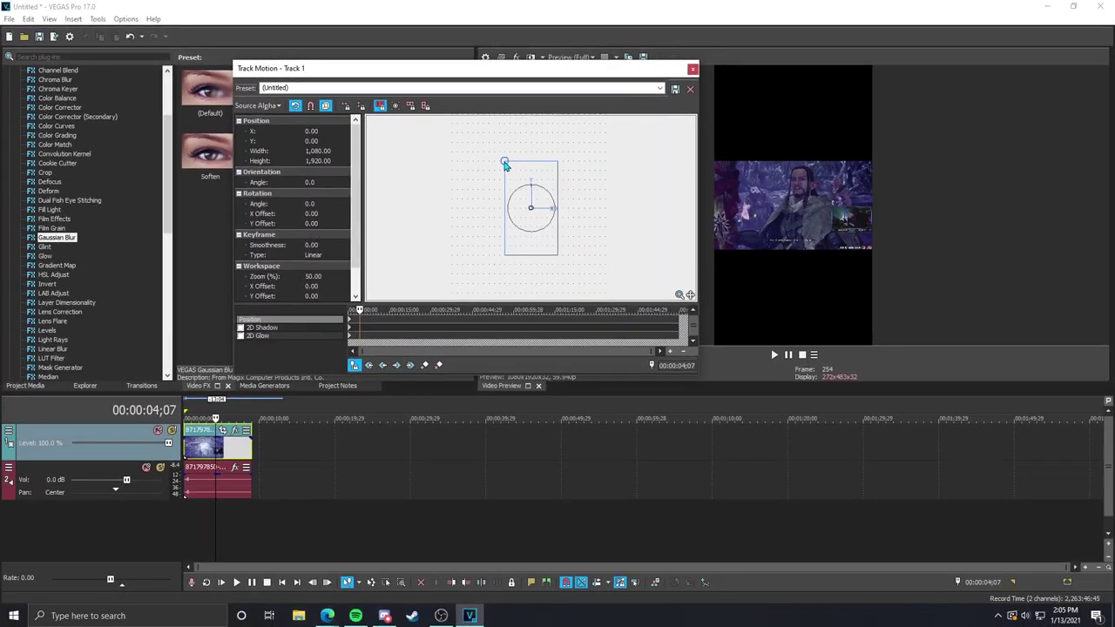
mouse_move(505, 165)
mouse_down()
mouse_move(428, 140)
mouse_move(480, 188)
mouse_move(381, 146)
mouse_move(461, 137)
mouse_move(485, 156)
mouse_move(497, 192)
mouse_move(478, 169)
mouse_move(480, 139)
mouse_move(406, 101)
mouse_move(464, 137)
mouse_move(490, 171)
mouse_move(473, 139)
mouse_move(498, 181)
mouse_move(488, 125)
mouse_move(435, 87)
mouse_move(473, 154)
mouse_move(502, 159)
mouse_move(490, 160)
mouse_up()
right_click(360, 322)
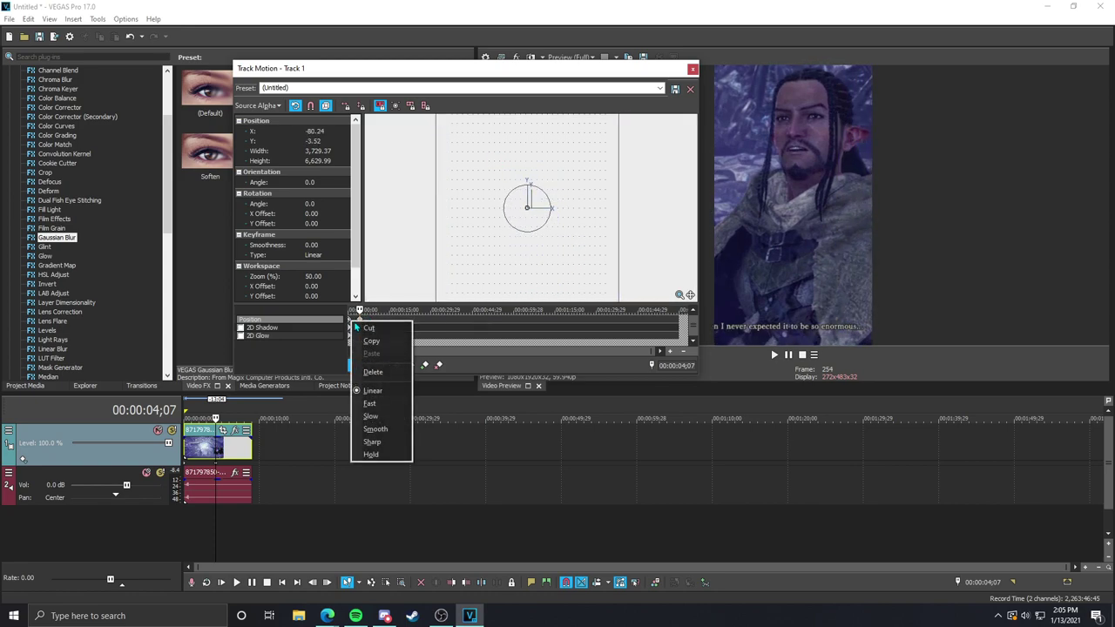
key(Escape)
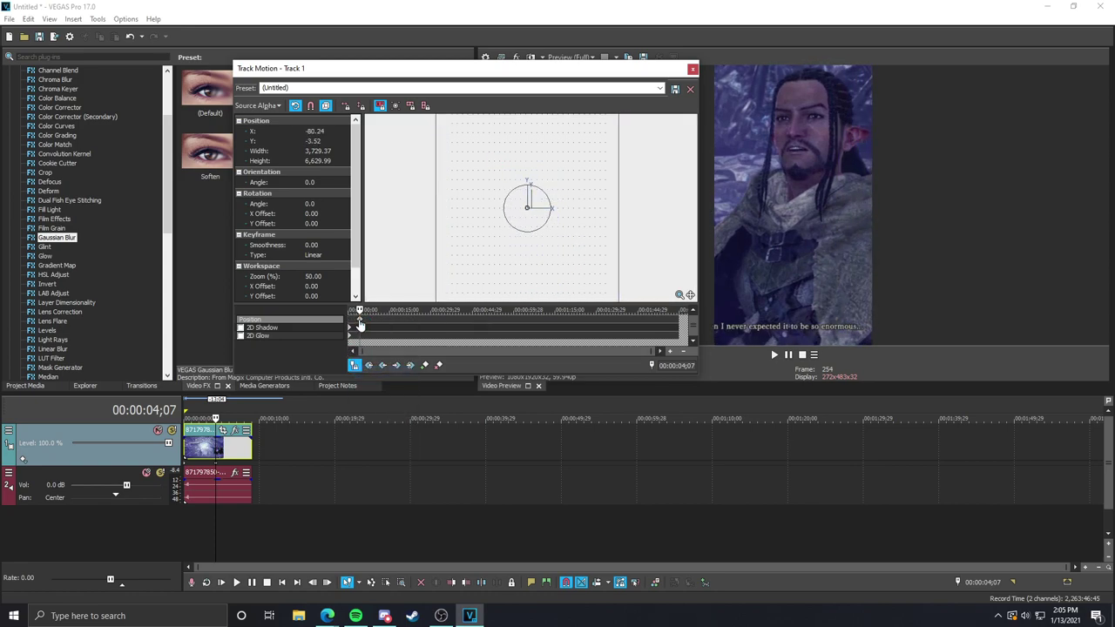
- Close Track Motion and play the full-frame vertical video from the start
click(692, 68)
click(185, 459)
key(space)
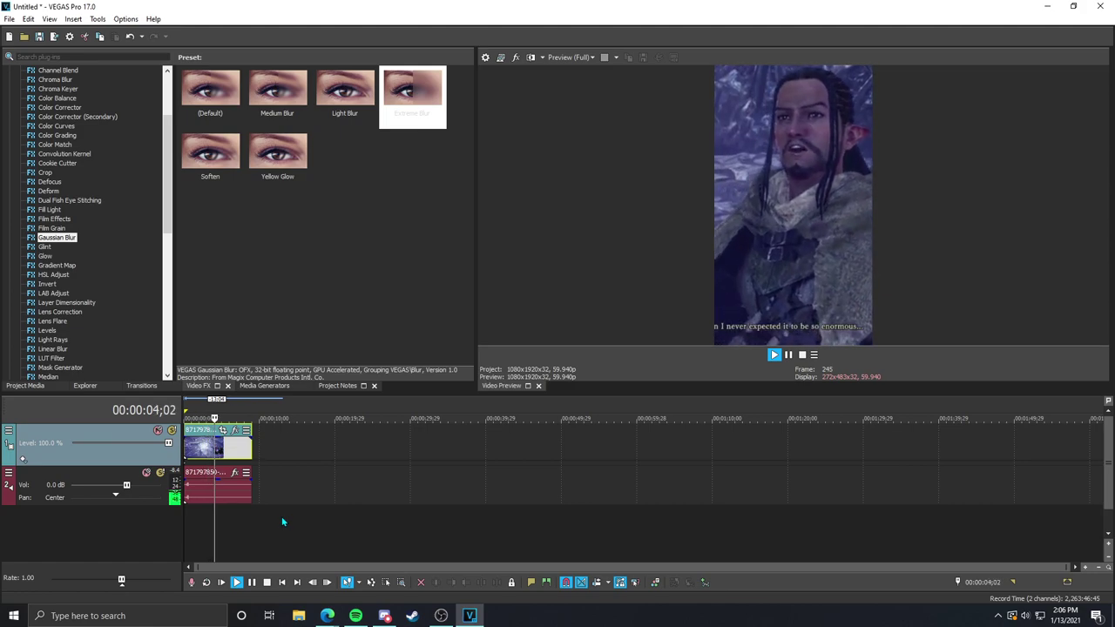
click(251, 582)
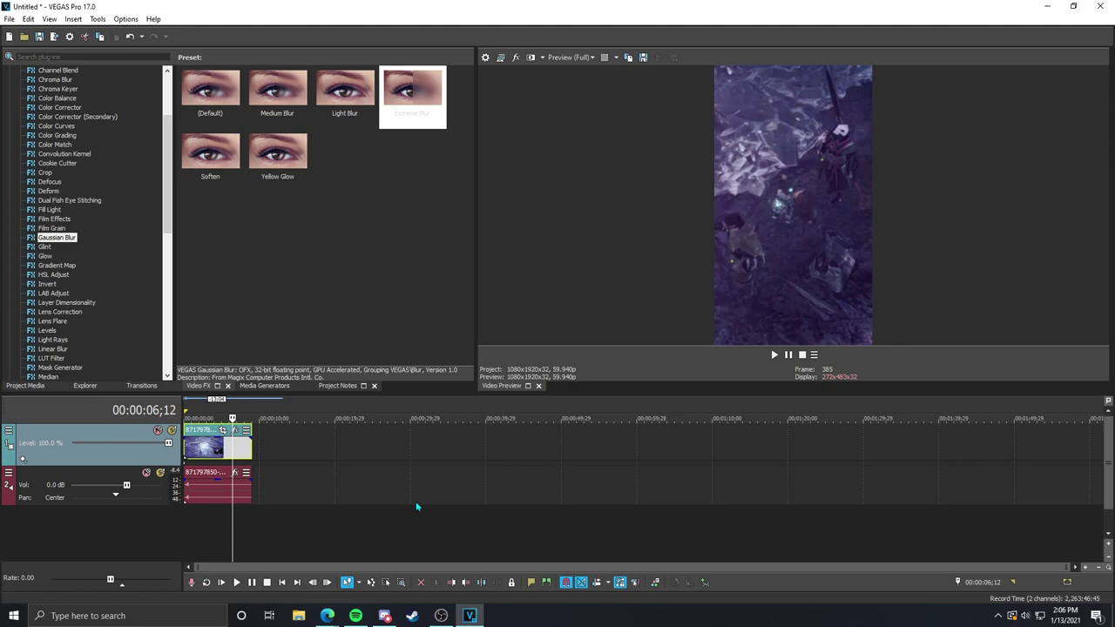
click(24, 385)
- Open Render As and show all formats and templates, not just favourites
click(9, 18)
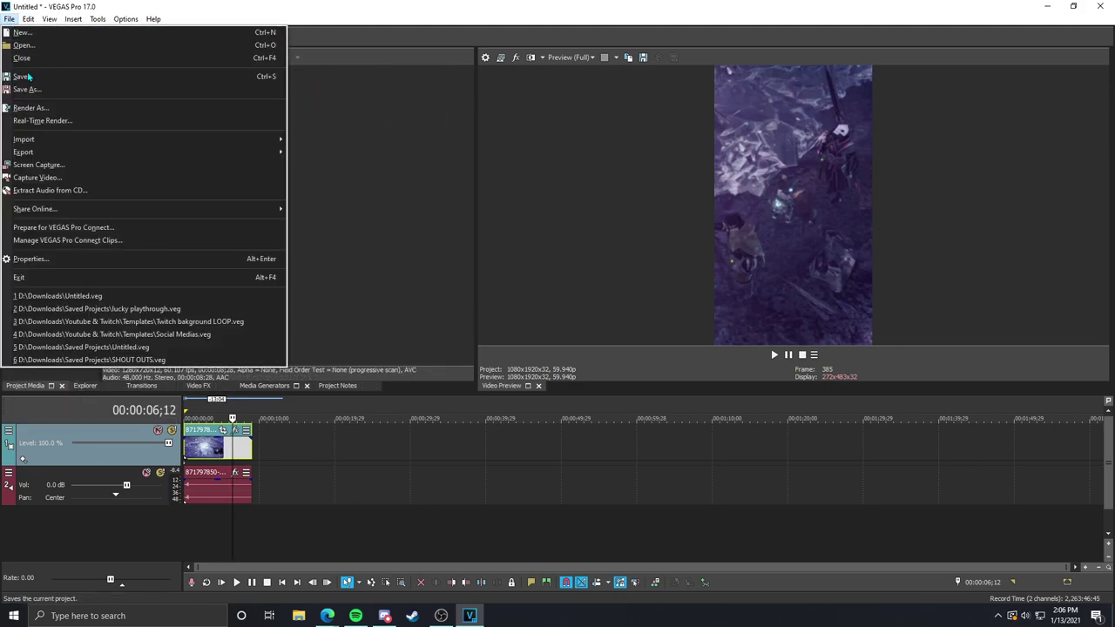
click(33, 110)
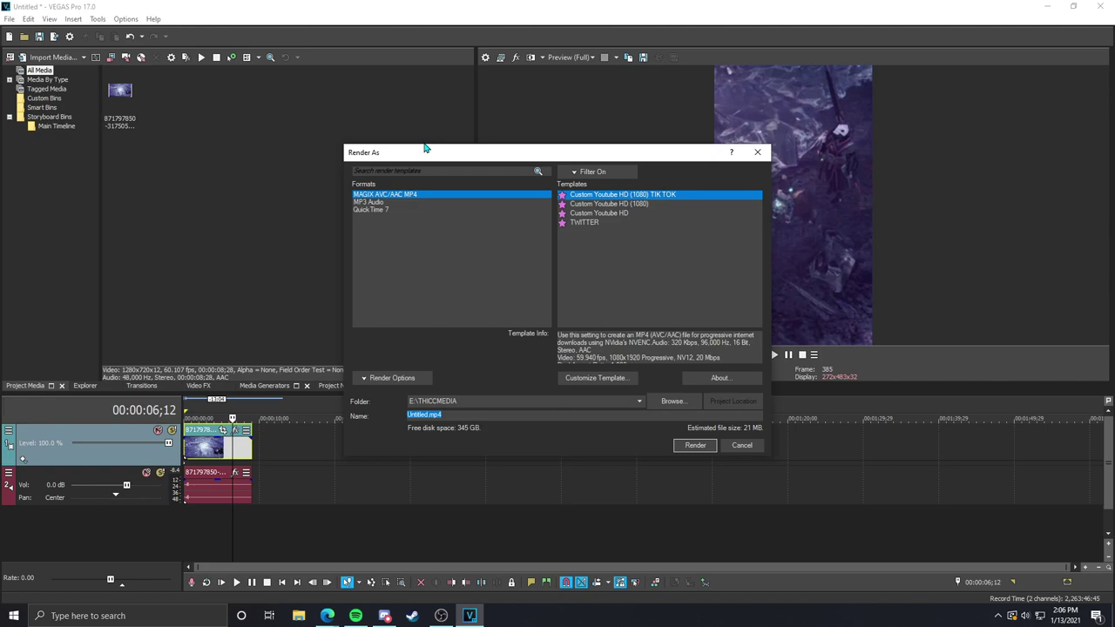
drag(426, 149, 321, 120)
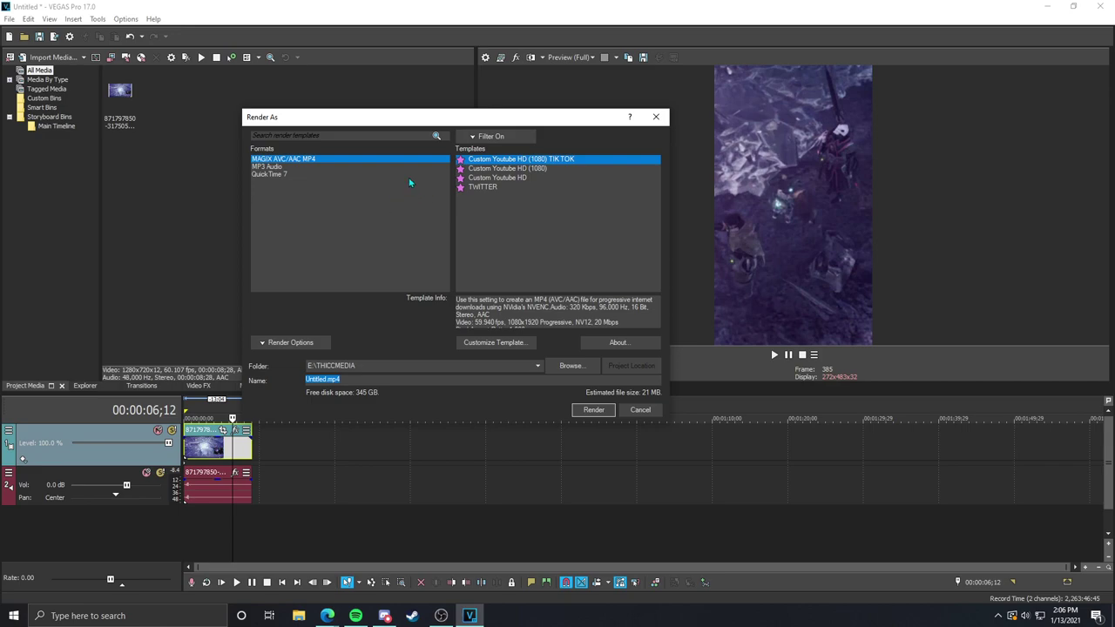
click(484, 138)
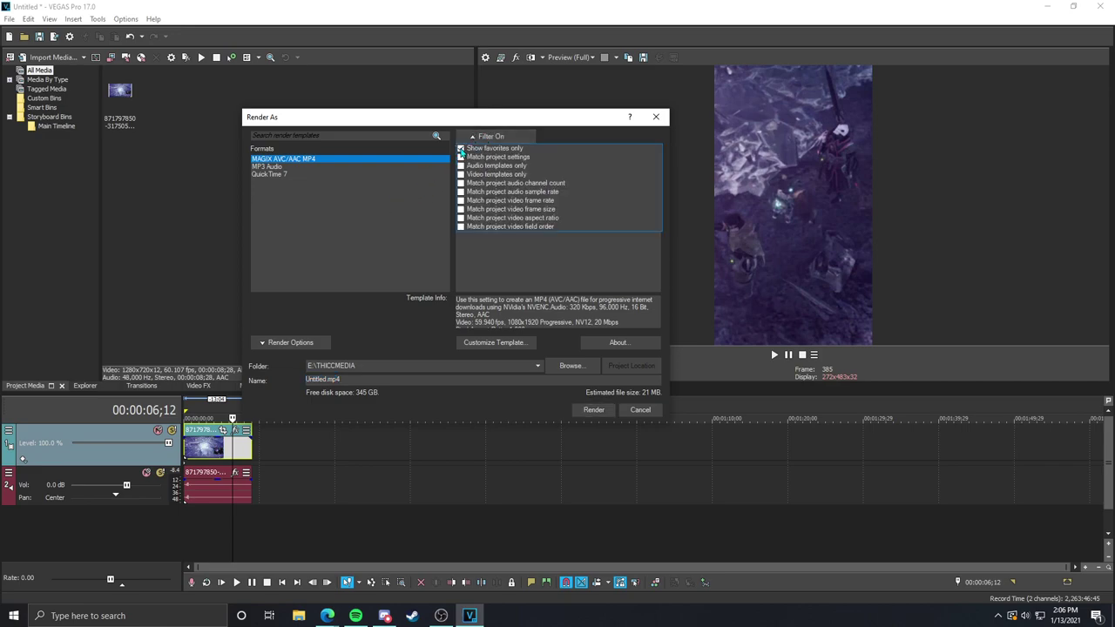
click(461, 149)
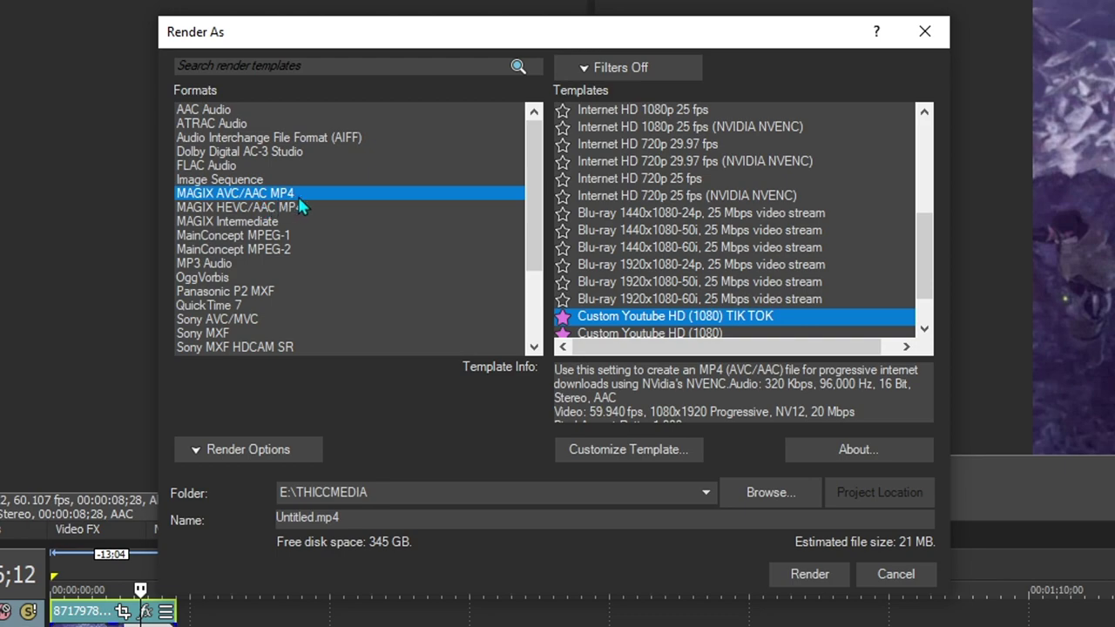
- Choose MAGIX AVC/AAC MP4 with the Internet HD 1080p 59.94 fps (NVIDIA NVENC) template
click(315, 194)
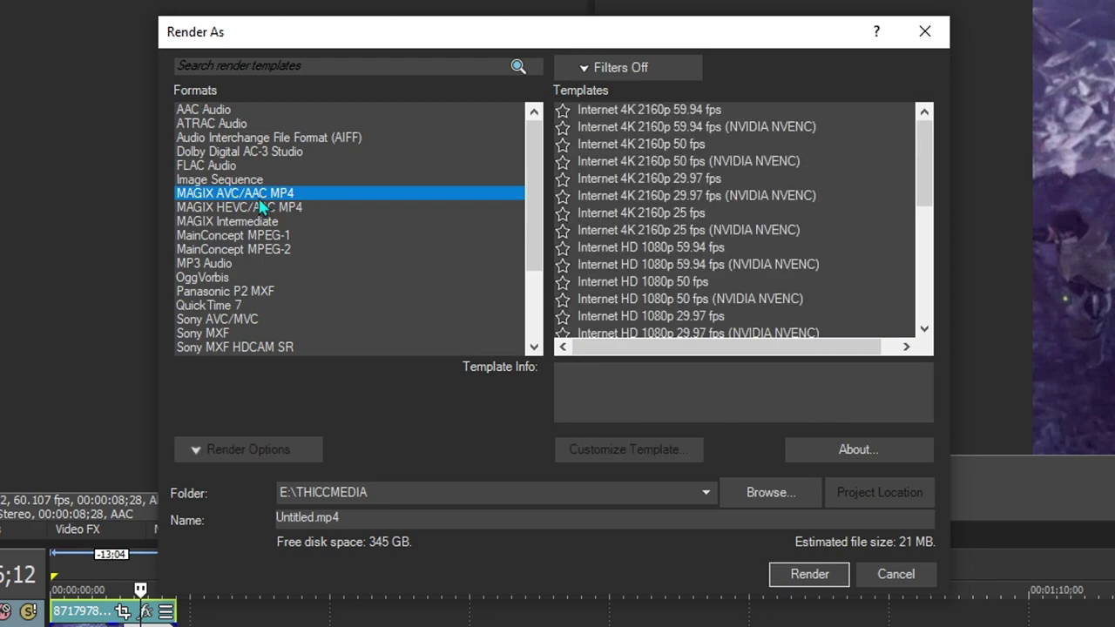
scroll(722, 175, down, 7)
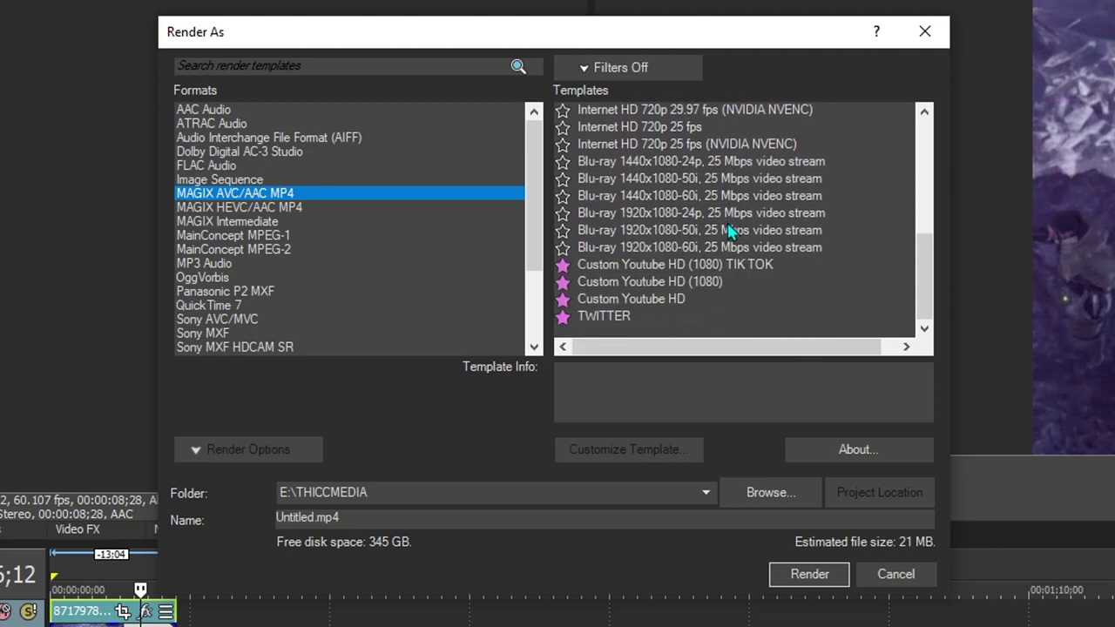
scroll(732, 236, up, 6)
scroll(732, 250, down, 2)
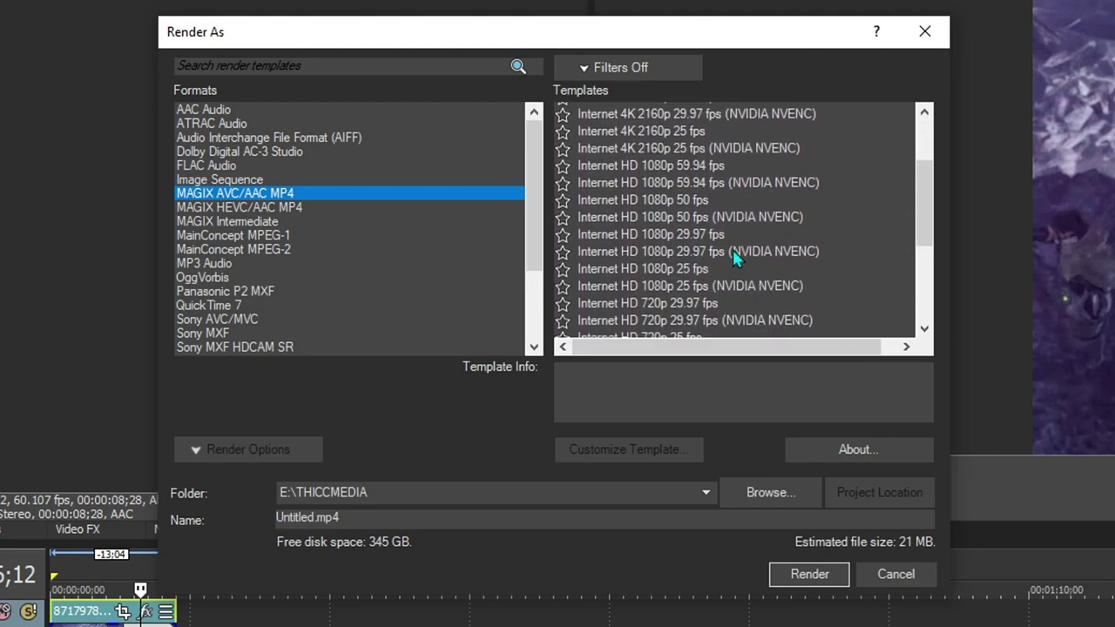
scroll(733, 250, down, 1)
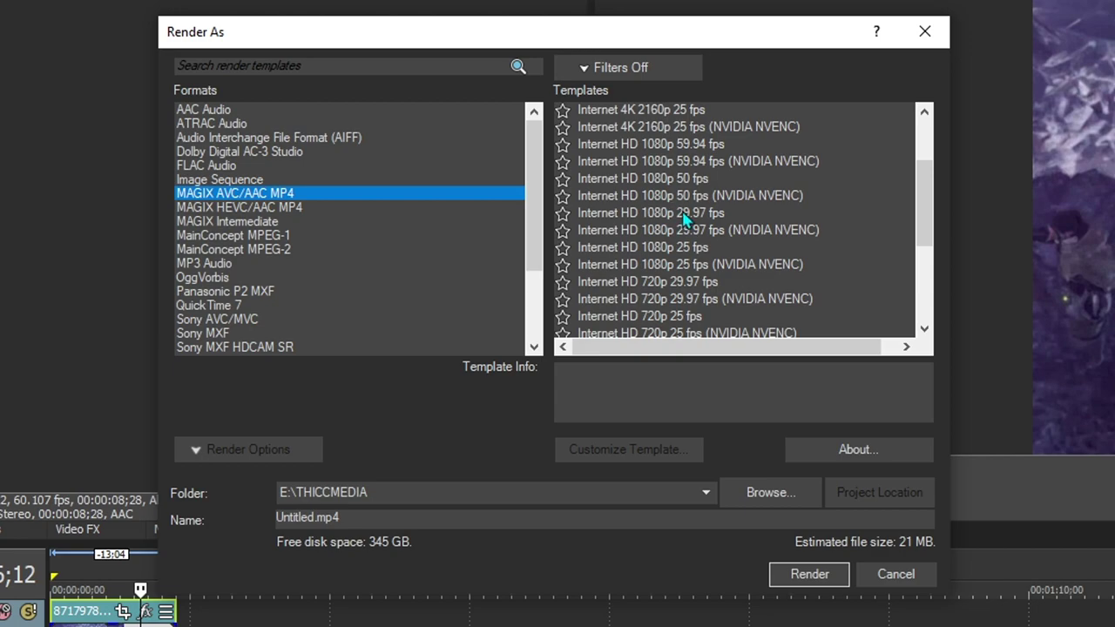
scroll(786, 239, up, 1)
scroll(787, 247, up, 1)
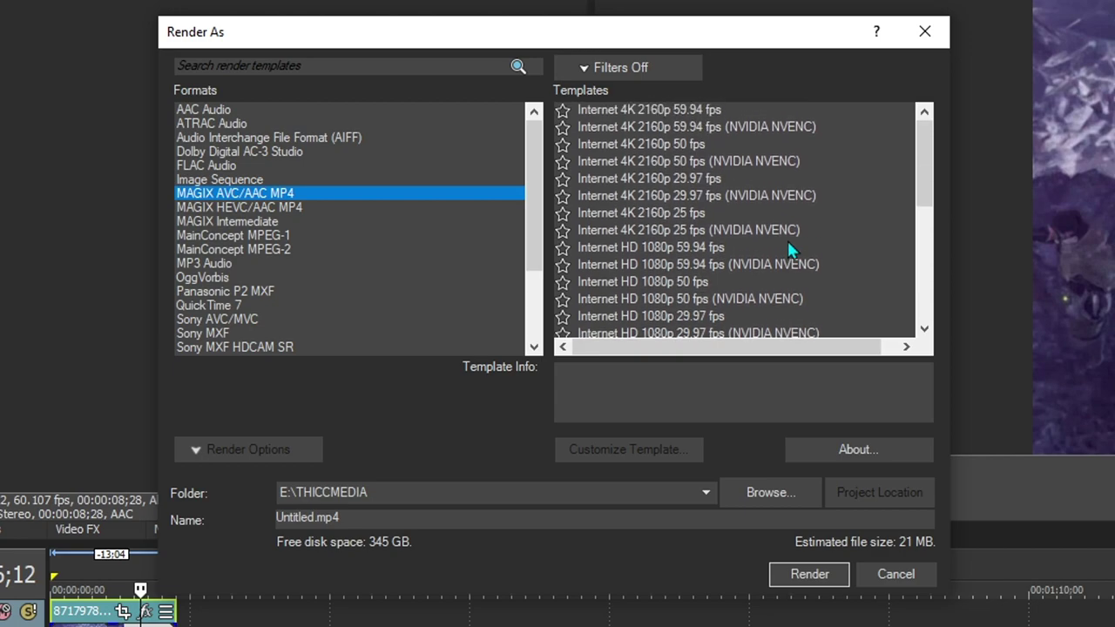
drag(929, 204, 930, 231)
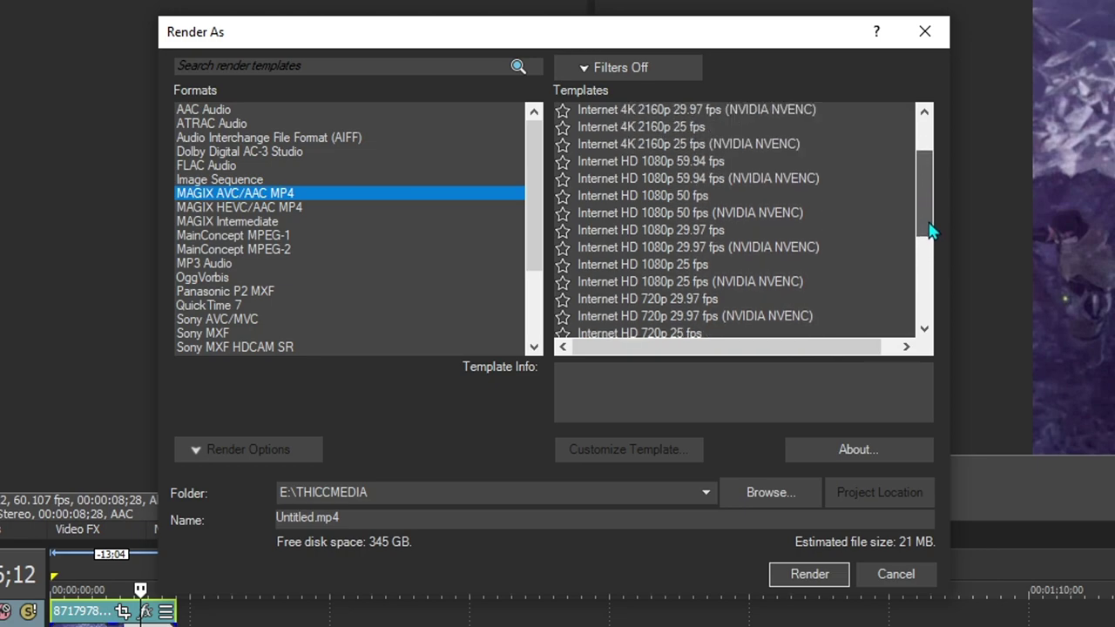
click(752, 184)
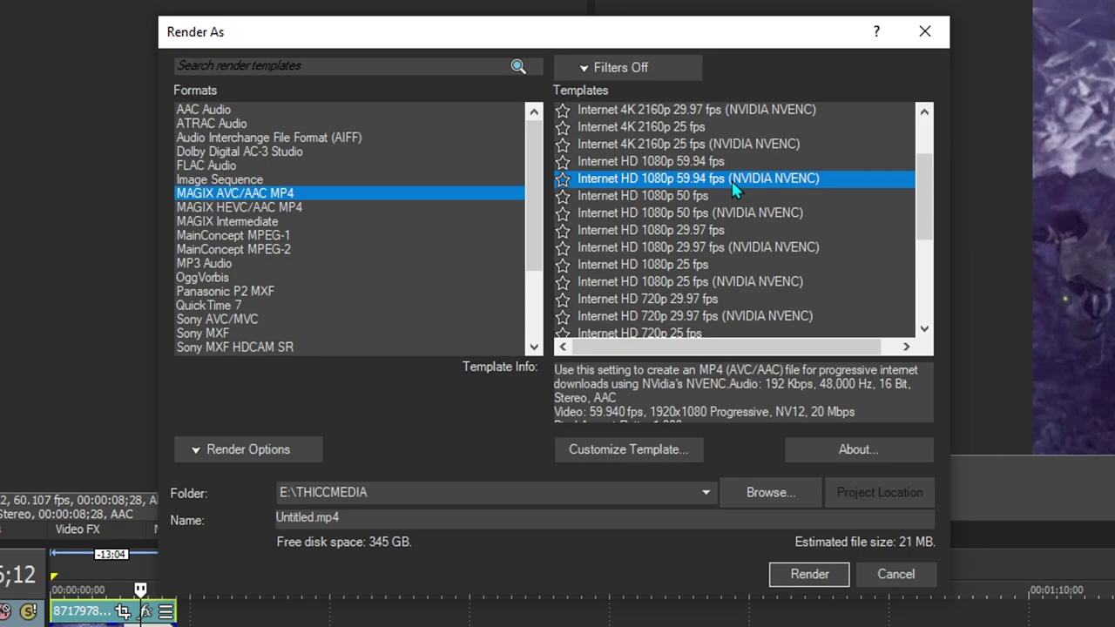
click(705, 166)
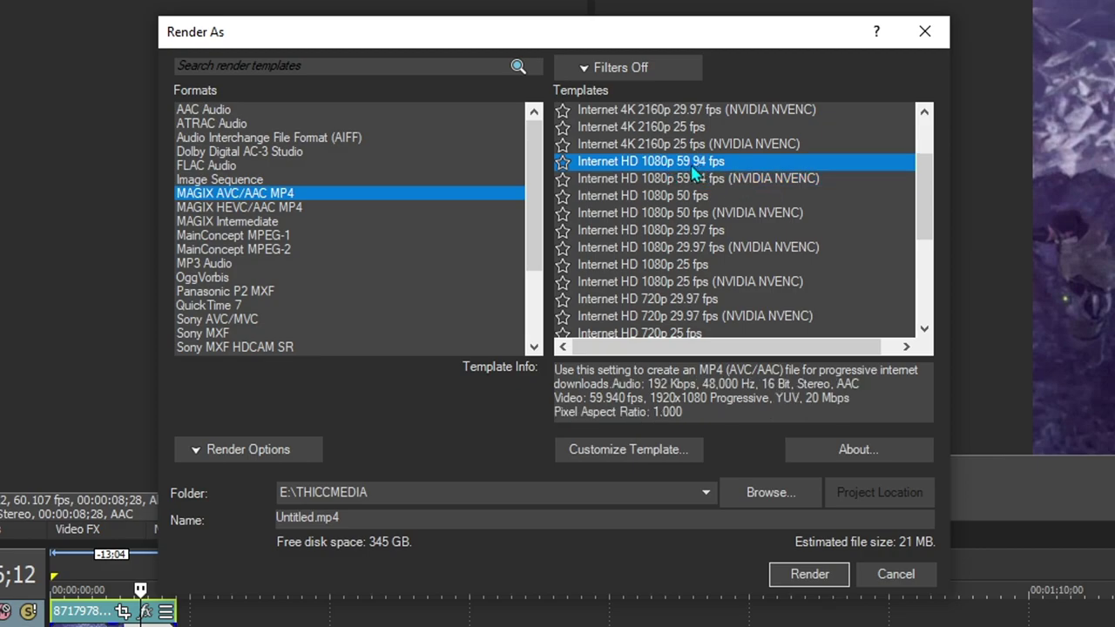
click(716, 179)
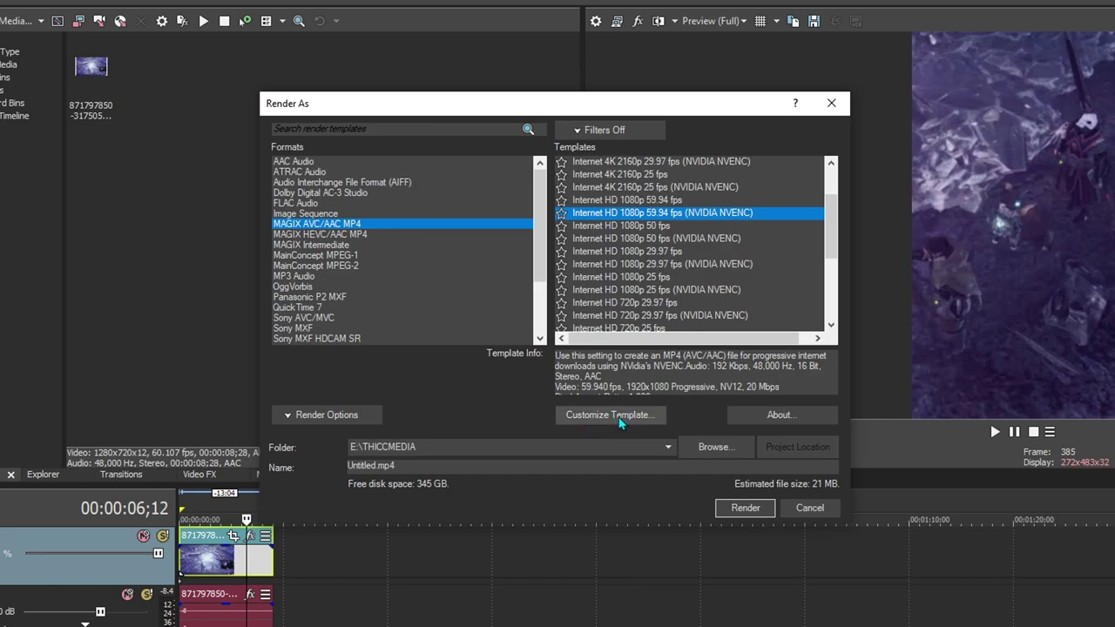
- Customize the template and rename it to TIK TOK
click(620, 415)
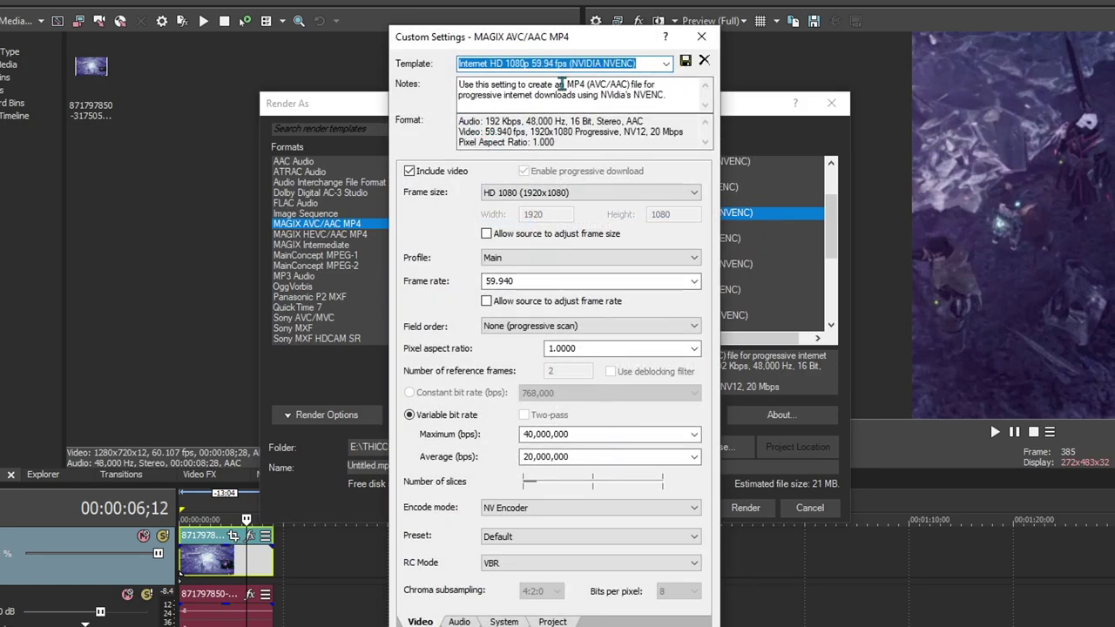
drag(638, 64, 433, 82)
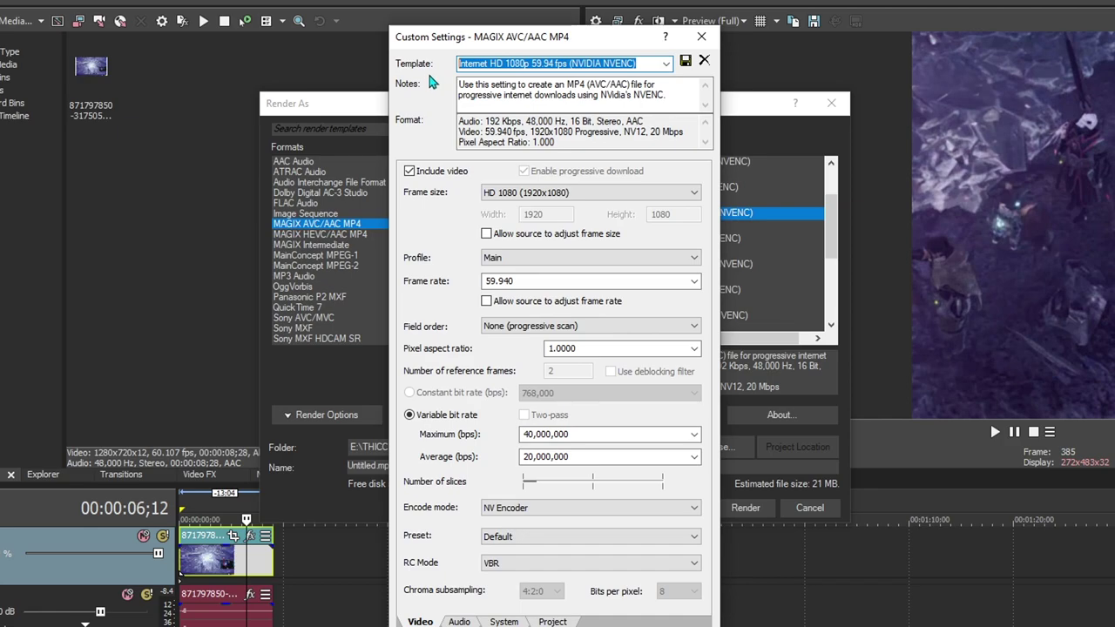
text(TIK TOK)
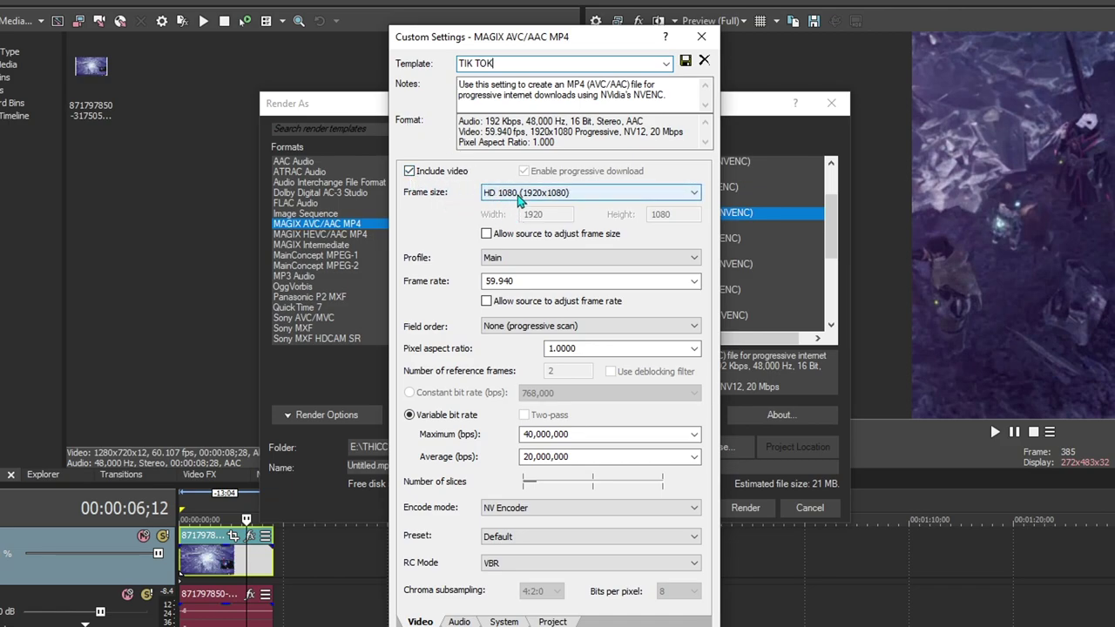
- Set a custom frame size of width 1080 and height 1920
click(520, 194)
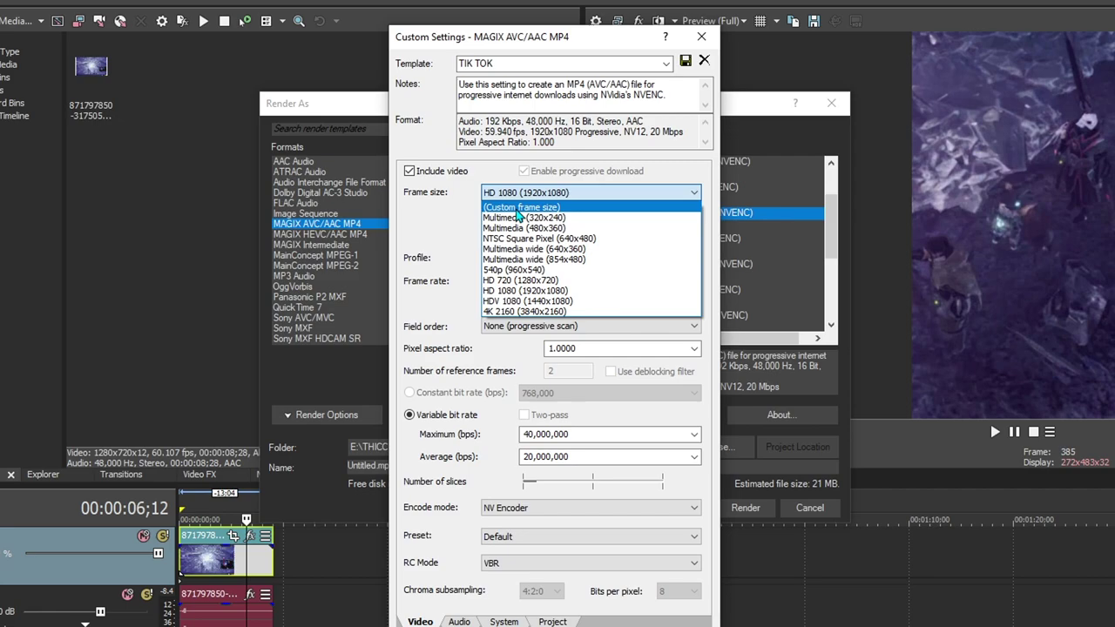
click(519, 208)
double_click(545, 214)
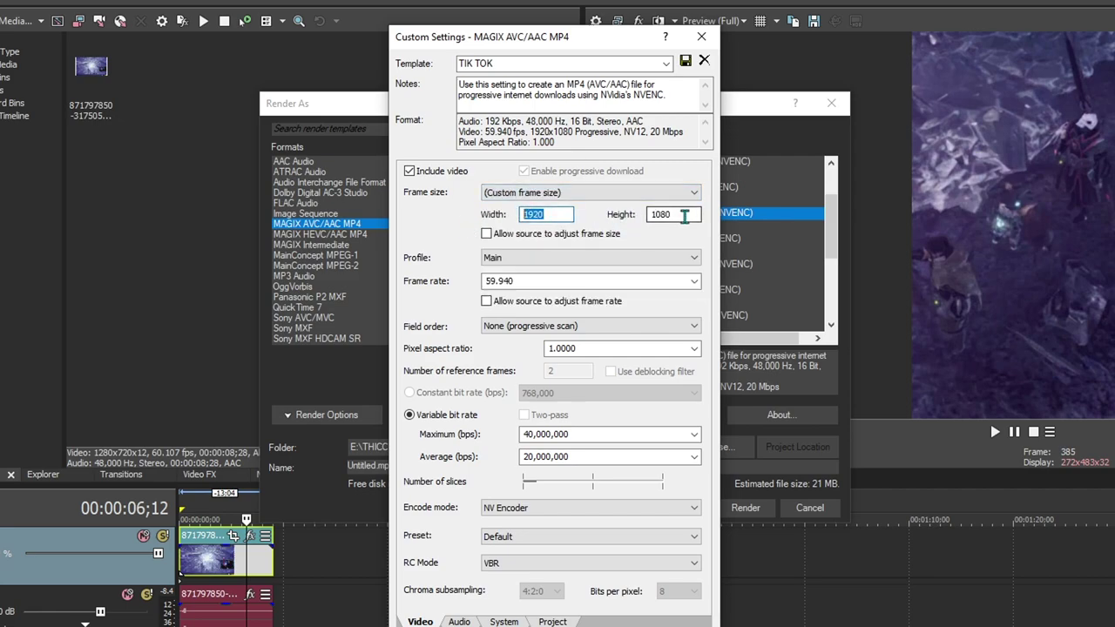
double_click(684, 217)
double_click(540, 215)
double_click(666, 215)
double_click(557, 215)
text(10)
double_click(653, 216)
text(1)
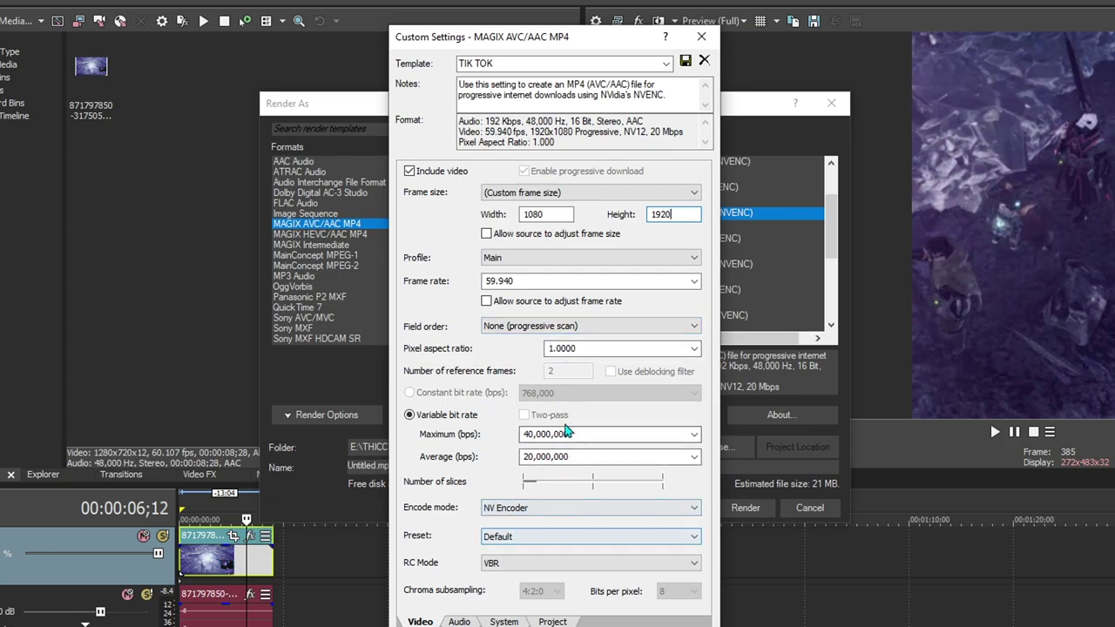
- Review the maximum and average bit rates and keep NV Encoder as the encode mode
drag(566, 431, 501, 444)
click(592, 434)
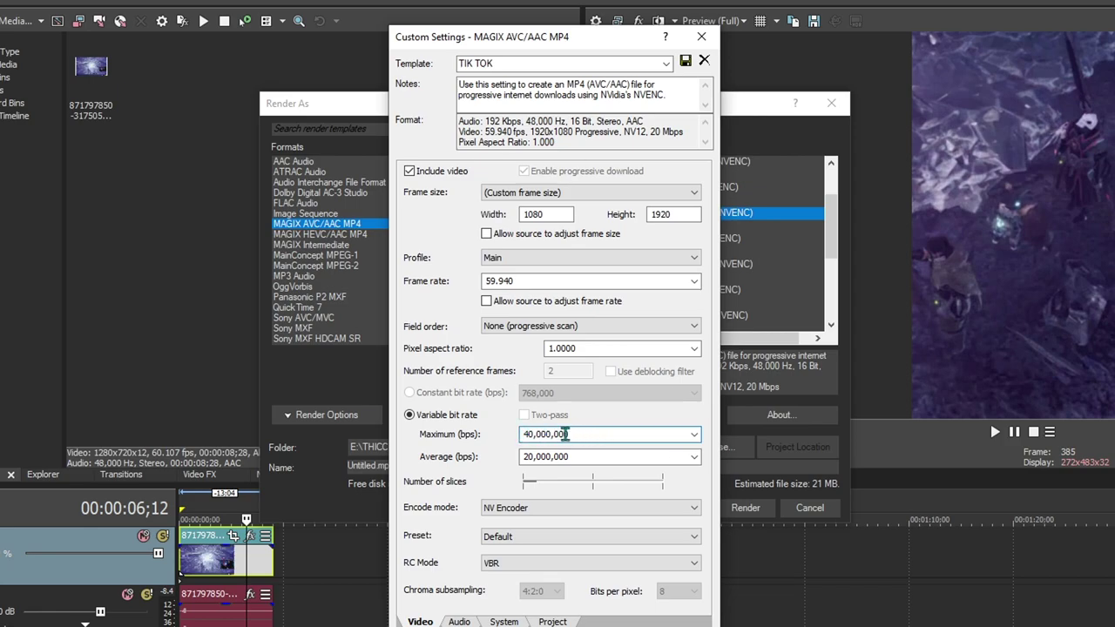
double_click(524, 458)
key(shift+Tab)
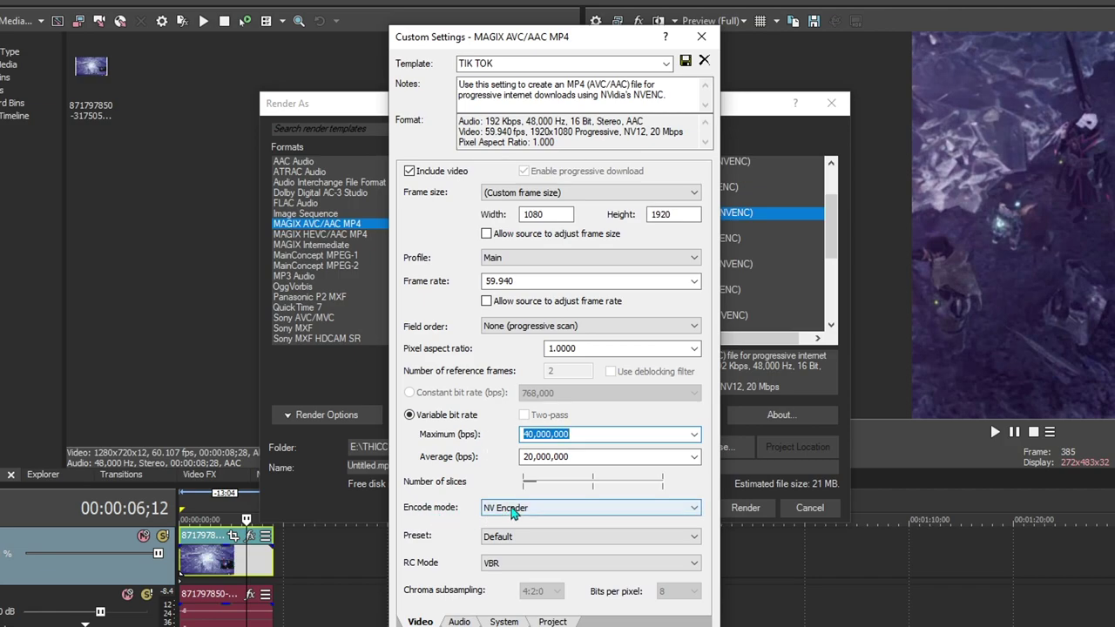
click(510, 508)
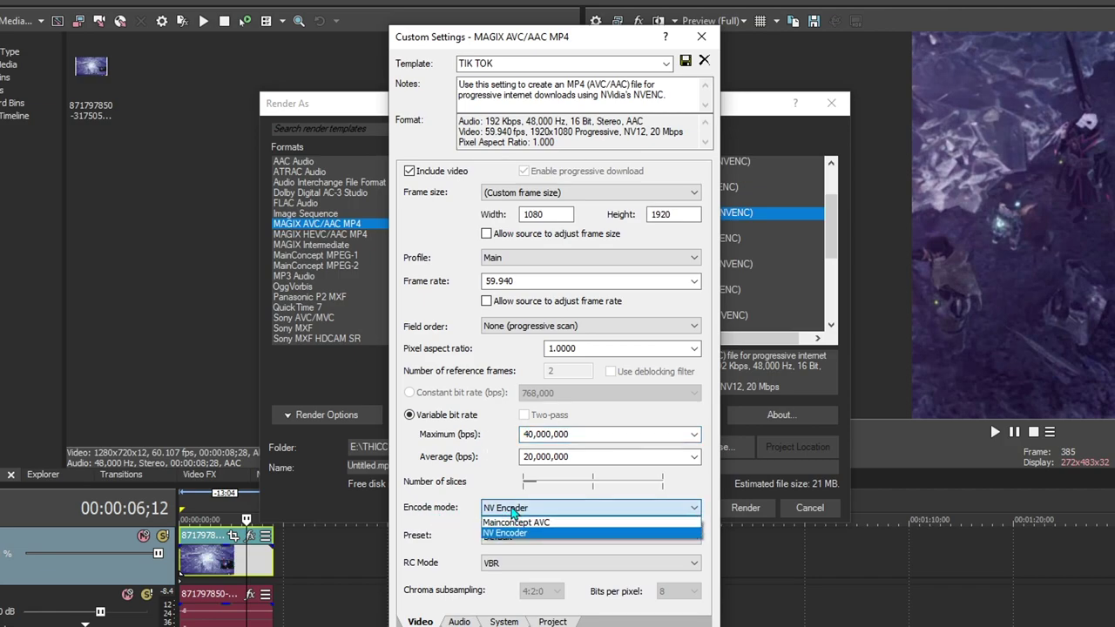
click(494, 533)
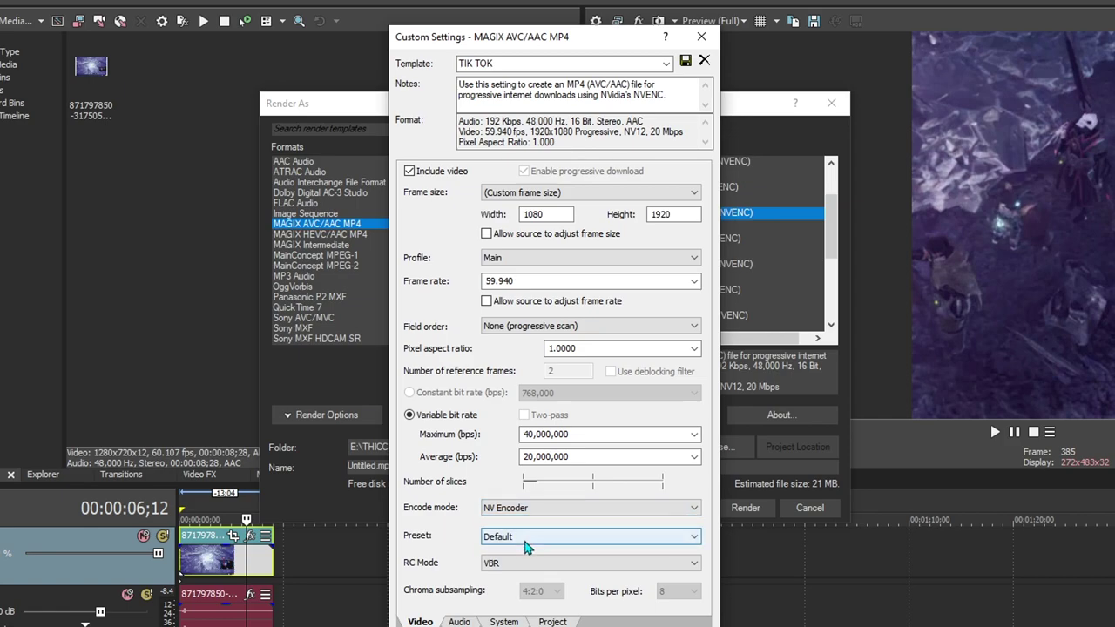
- Review the Audio and System settings, then set video rendering quality to Best
click(459, 622)
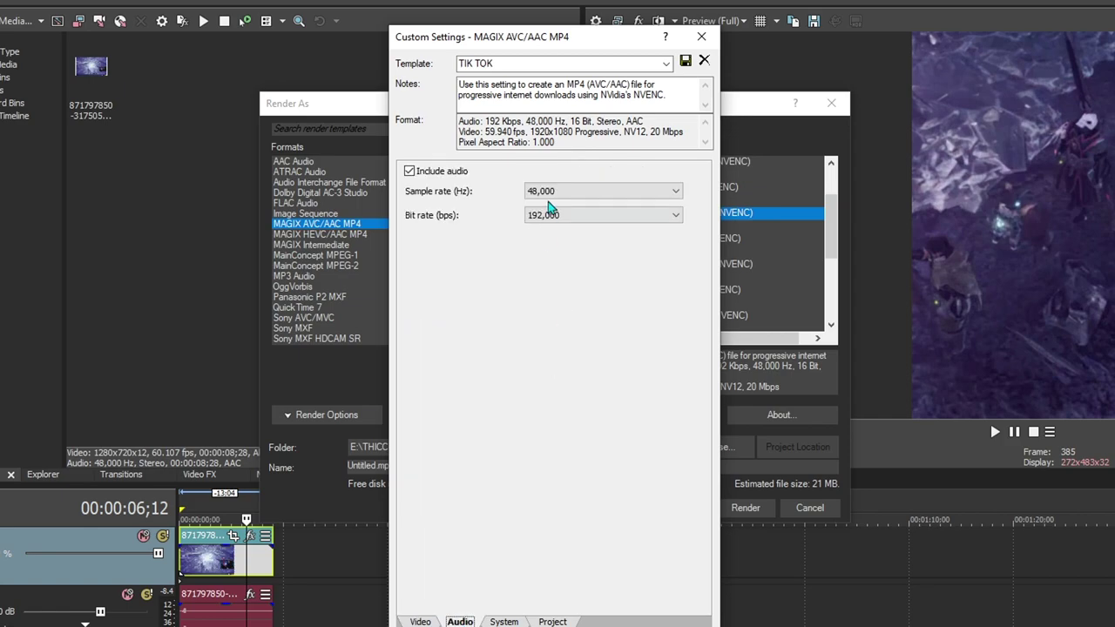
click(504, 621)
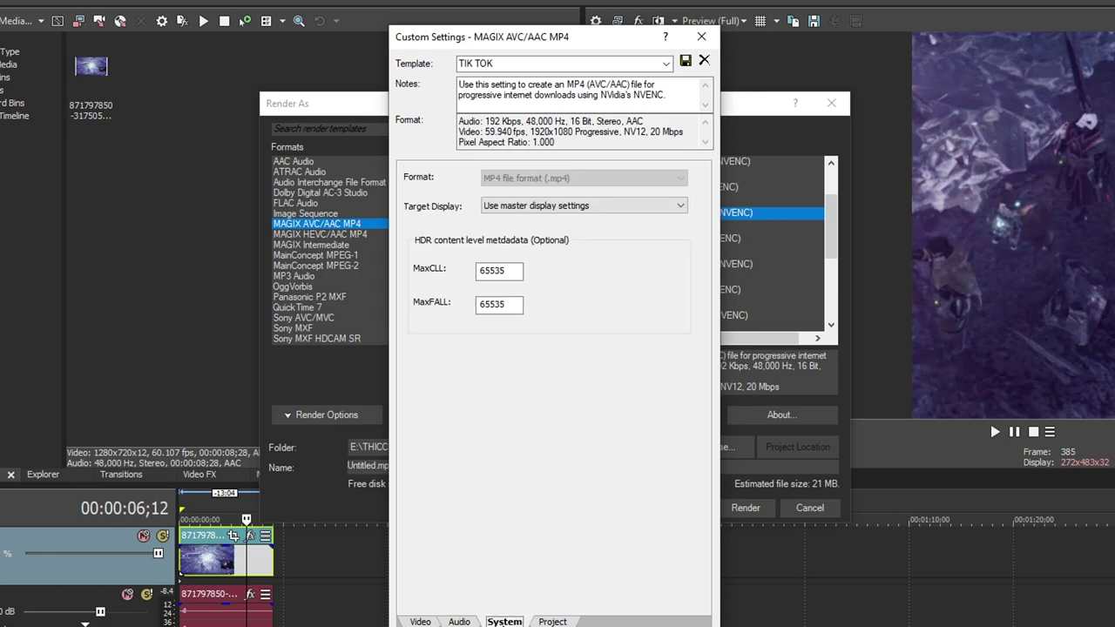
click(552, 621)
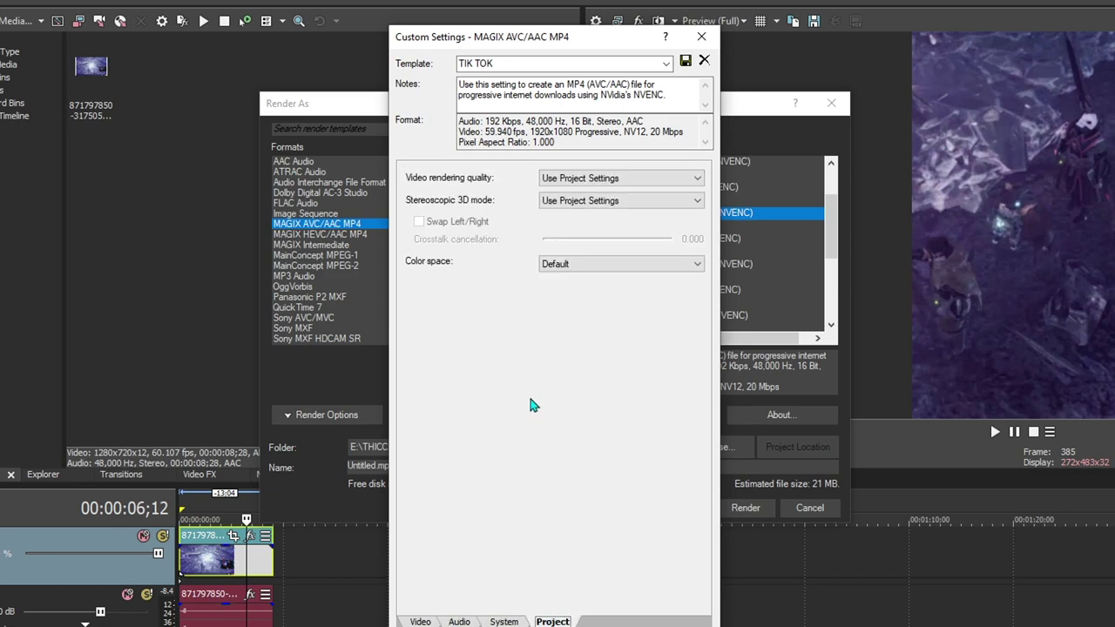
click(565, 179)
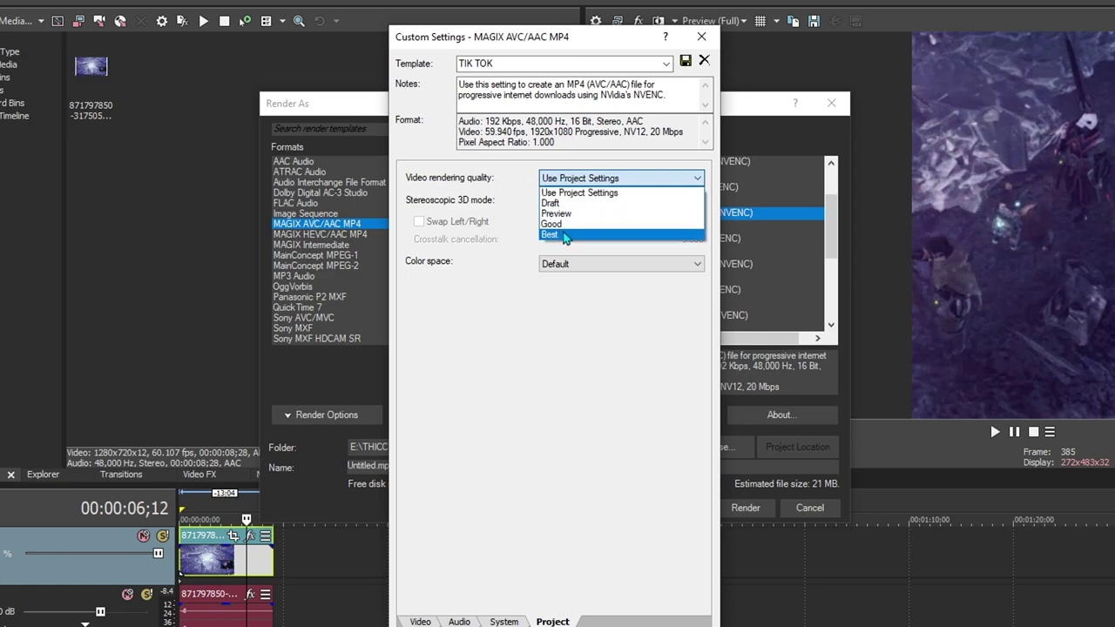
click(563, 237)
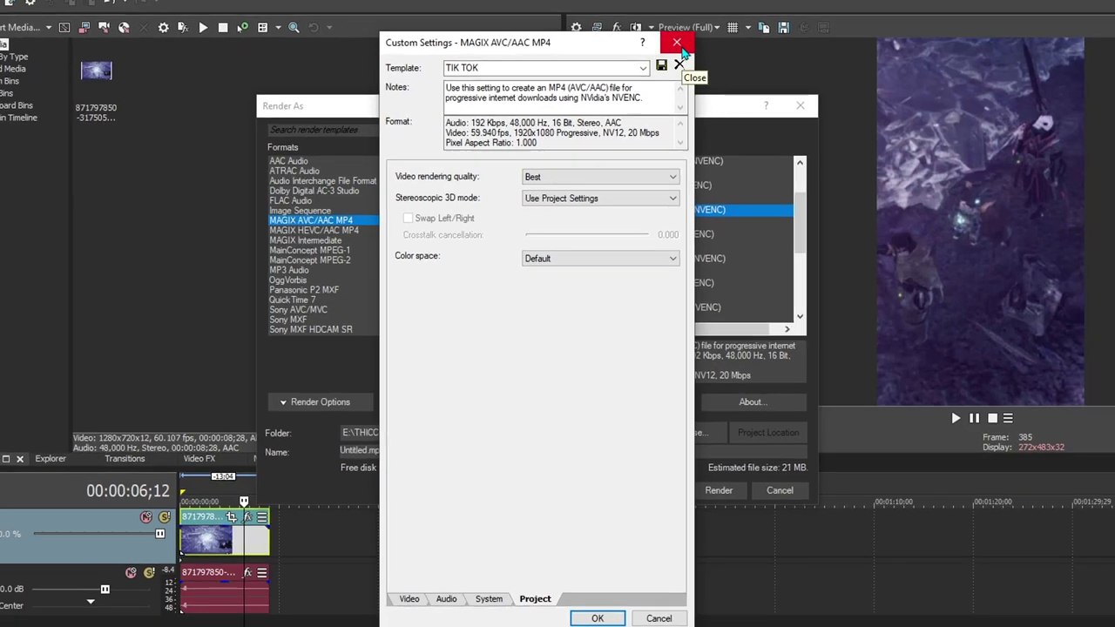
- Select the Custom Youtube HD (1080) TIK TOK template and name the output 'tik tok file'
click(704, 41)
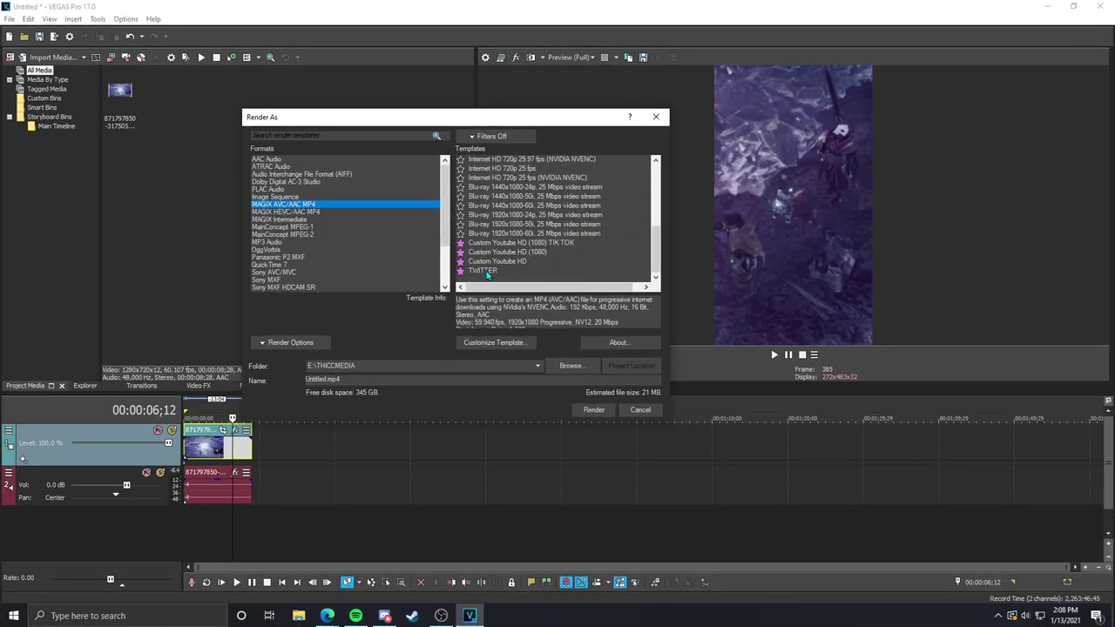
click(519, 244)
double_click(346, 379)
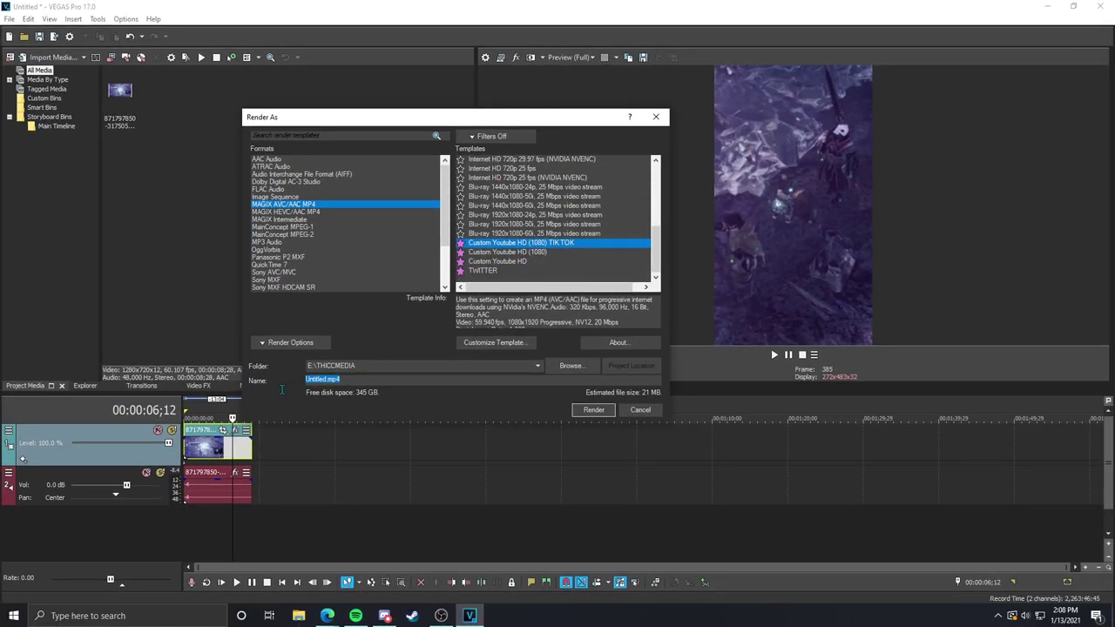
text(tik tok file)
- Look at the save location, then cancel Render As without rendering
click(563, 371)
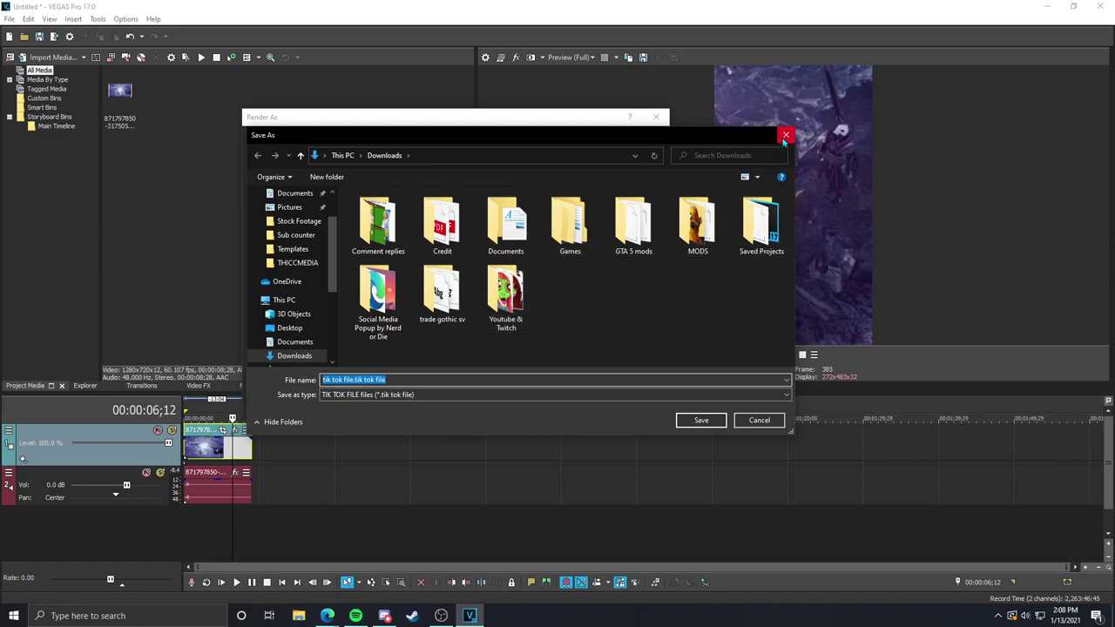
click(697, 420)
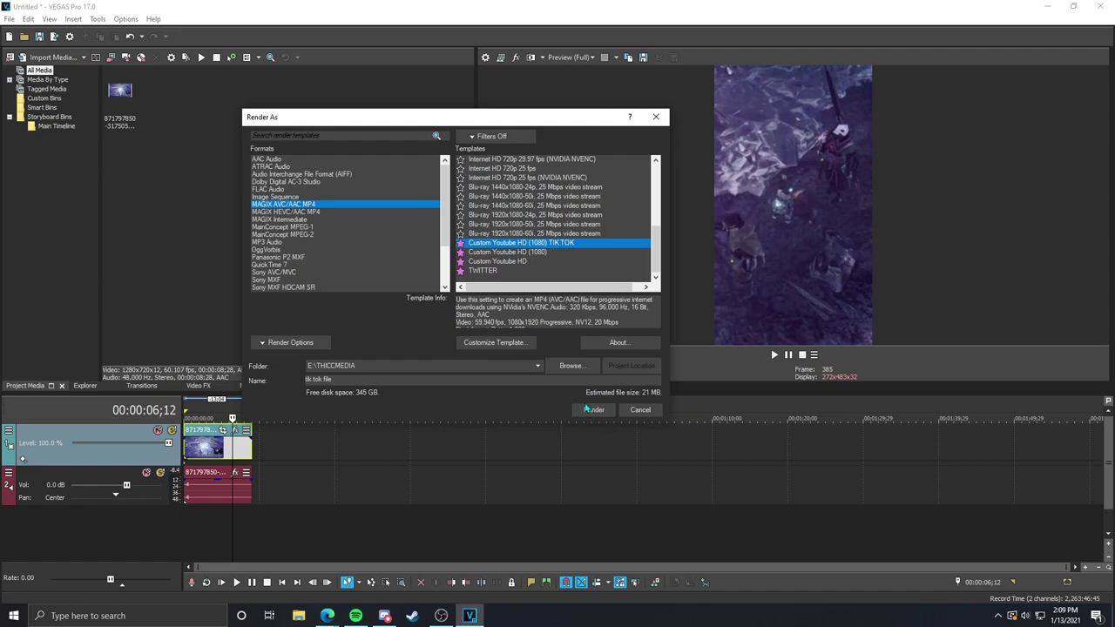
click(640, 410)
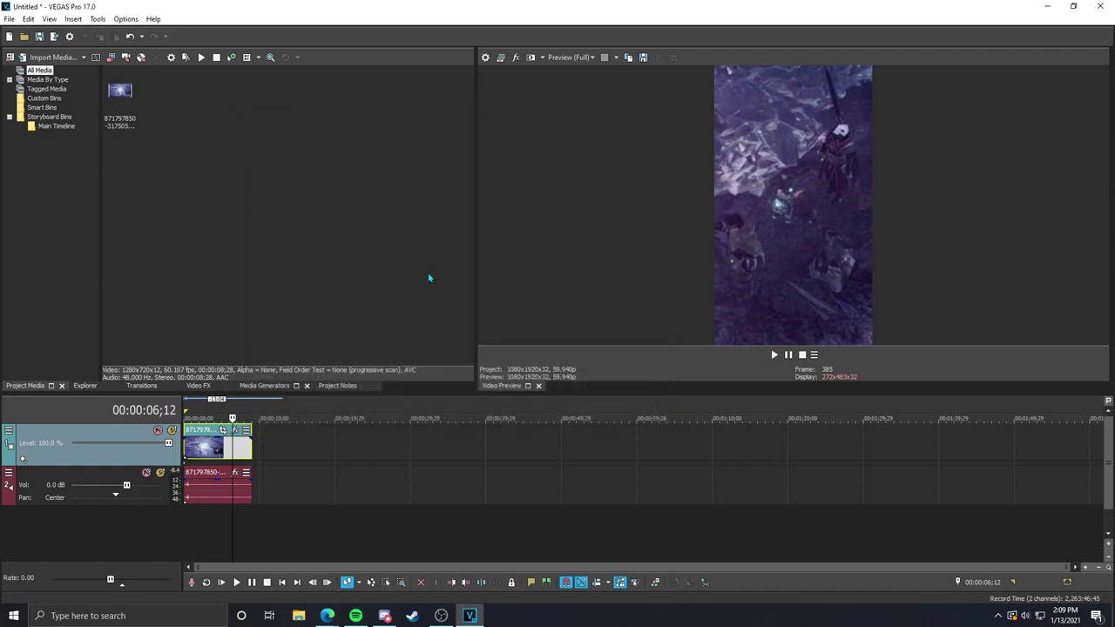